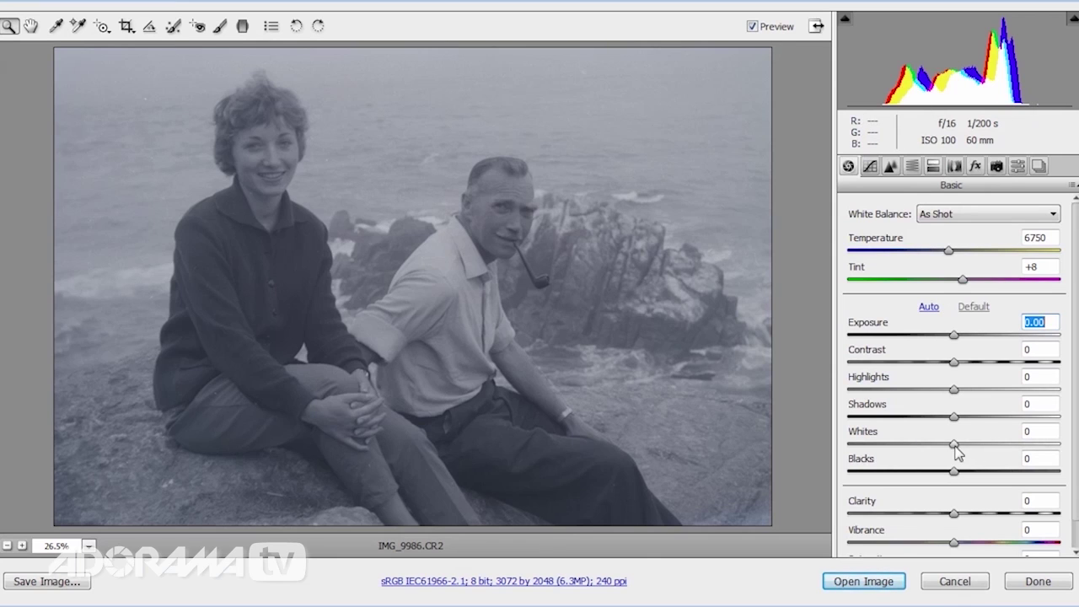
Step: Set the photo's Whites to +68 and Blacks to -52, and remove all colour with Saturation at -100
left_click_drag(955, 447, 1028, 455)
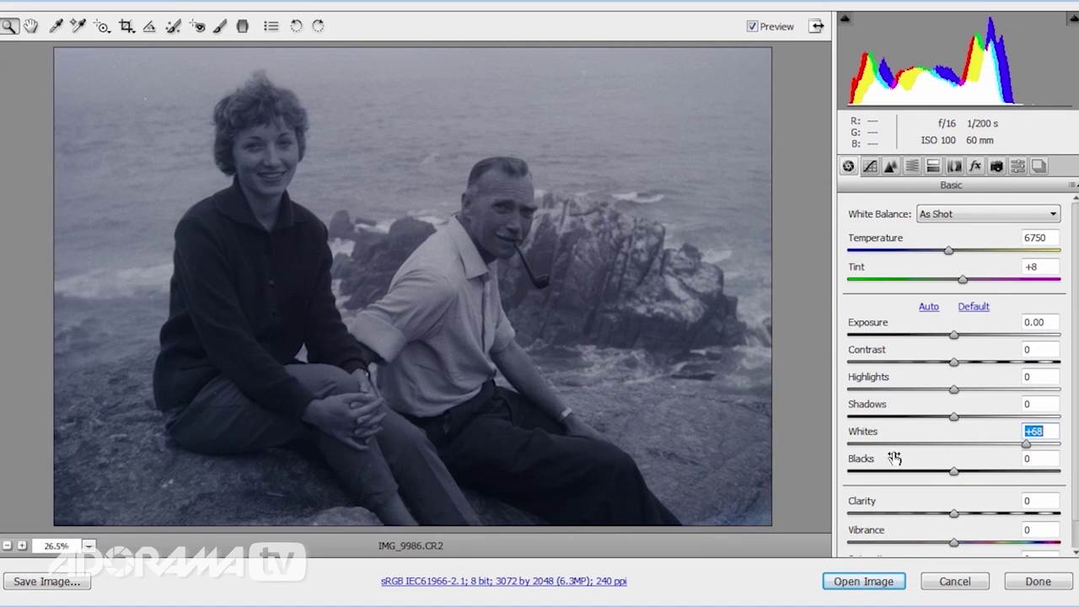
left_click_drag(954, 476, 900, 482)
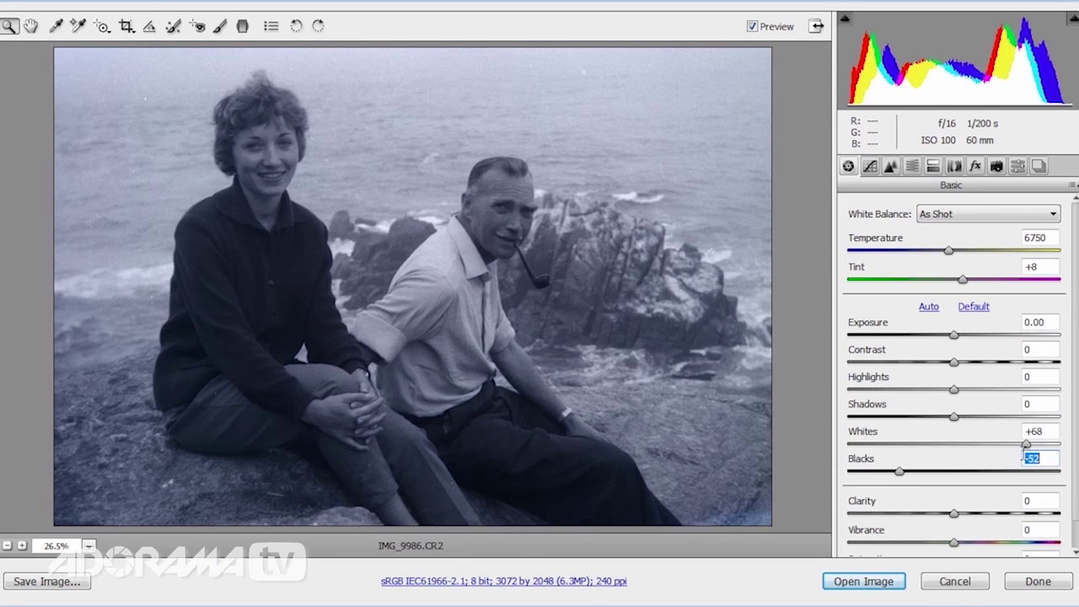
scroll(1075, 450, "down", 1)
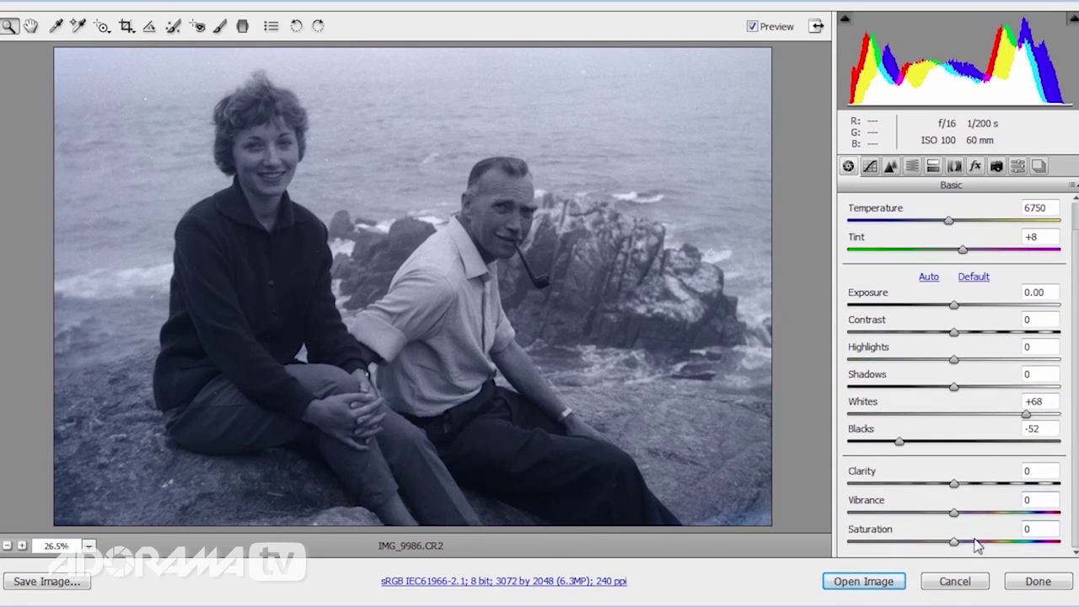
left_click_drag(956, 546, 809, 558)
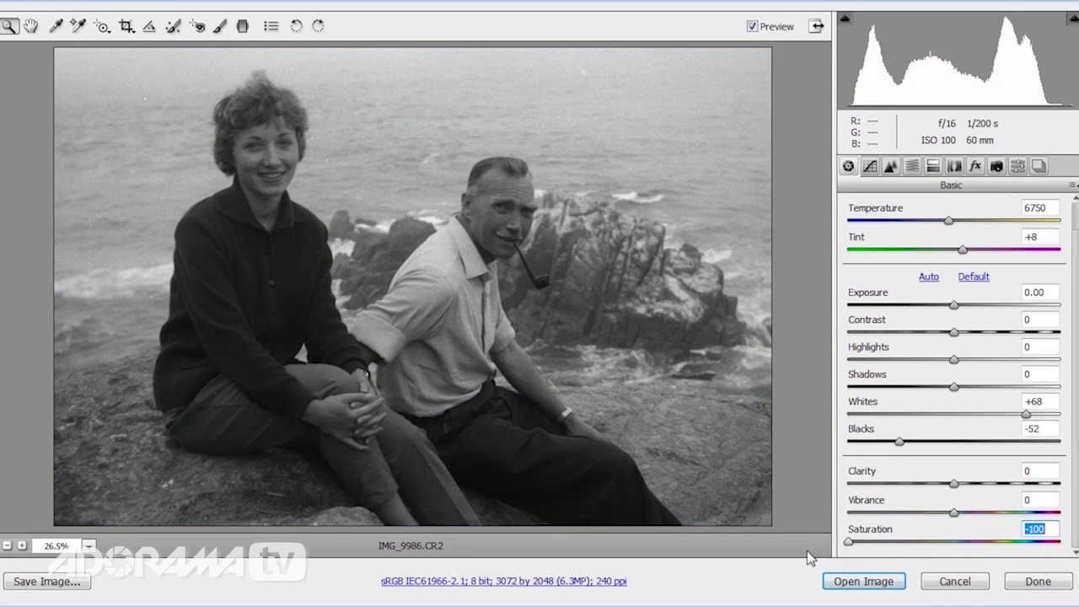
Step: Set the photo's Clarity to +26, Contrast to +15 and Exposure to -0.50
left_click_drag(954, 487, 981, 498)
scroll(1076, 471, "up", 1)
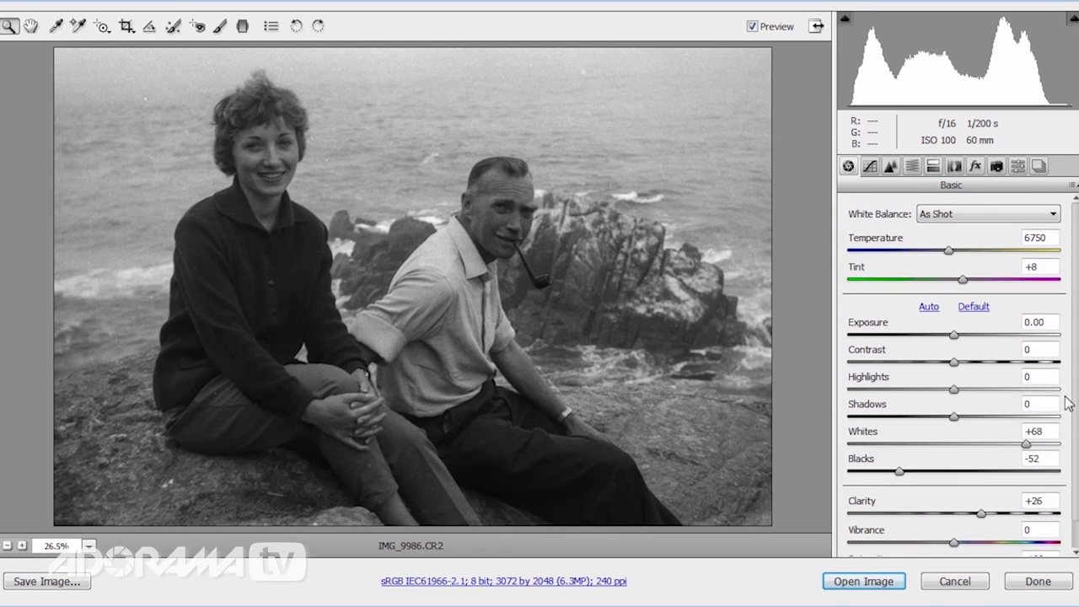
left_click_drag(954, 362, 942, 333)
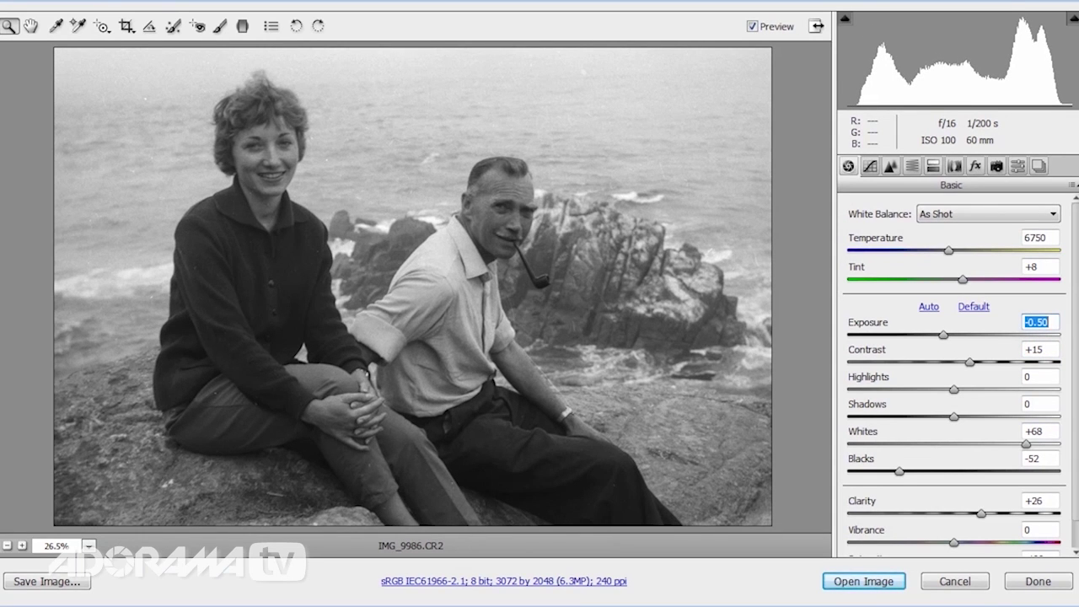
Step: Open the adjusted raw photo in Photoshop and unlock its Background into a normal layer
left_click(858, 582)
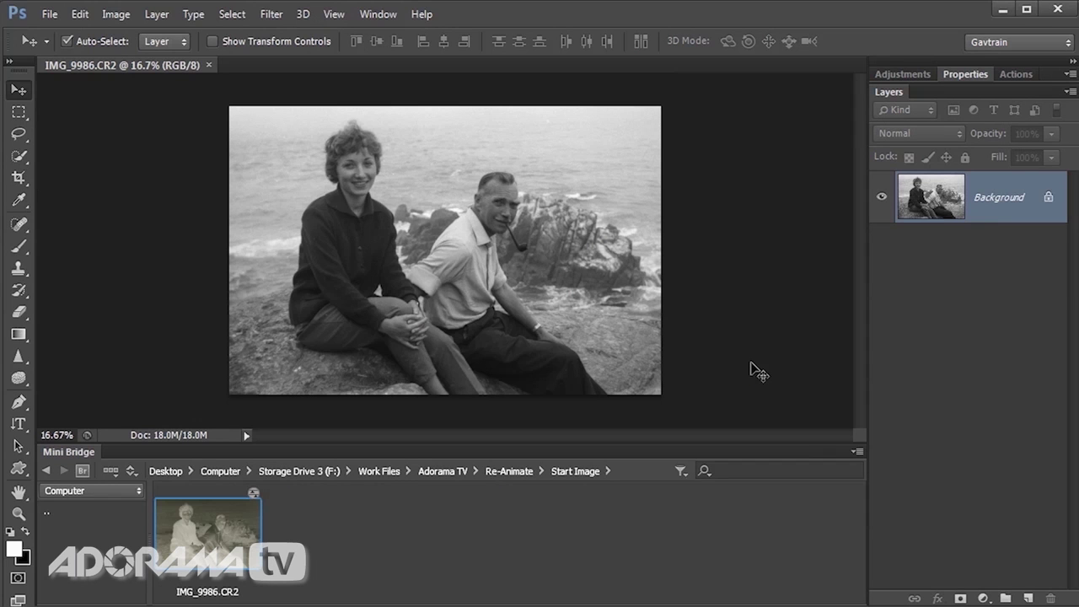
double_click(67, 453)
key("ctrl+0")
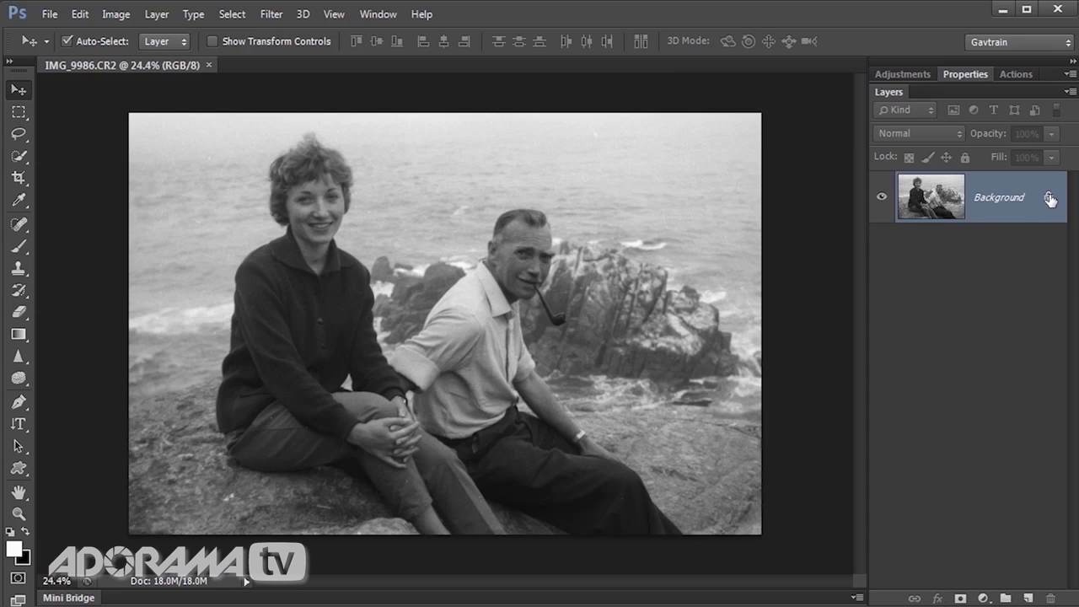
left_click_drag(1050, 198, 1052, 598)
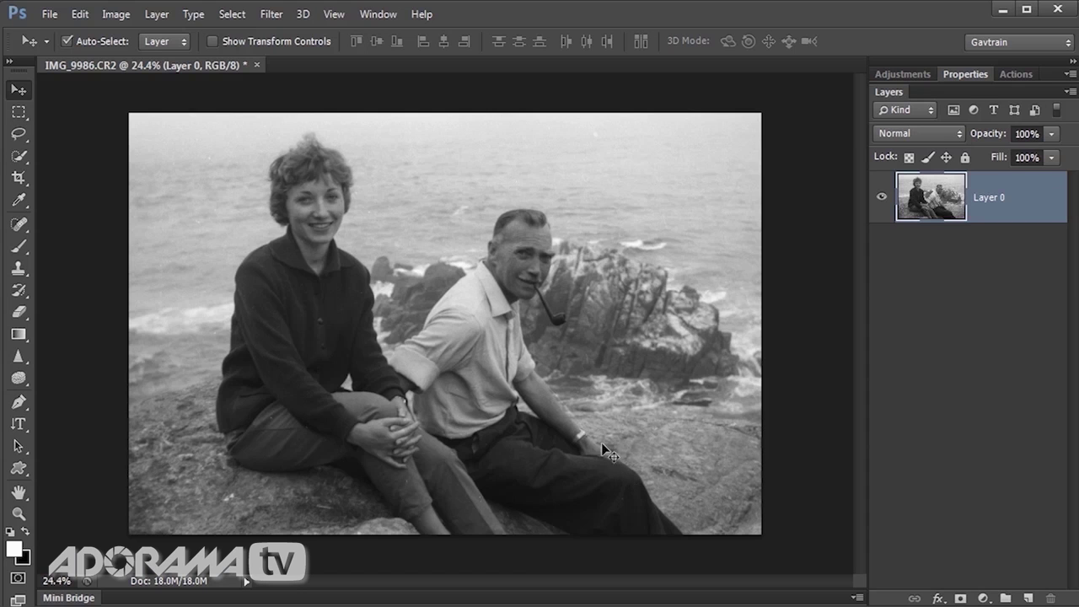
Step: Select the foreground rock across the photo's full width using the Quick Selection tool with a 125 px brush
scroll(329, 462, "up", 1)
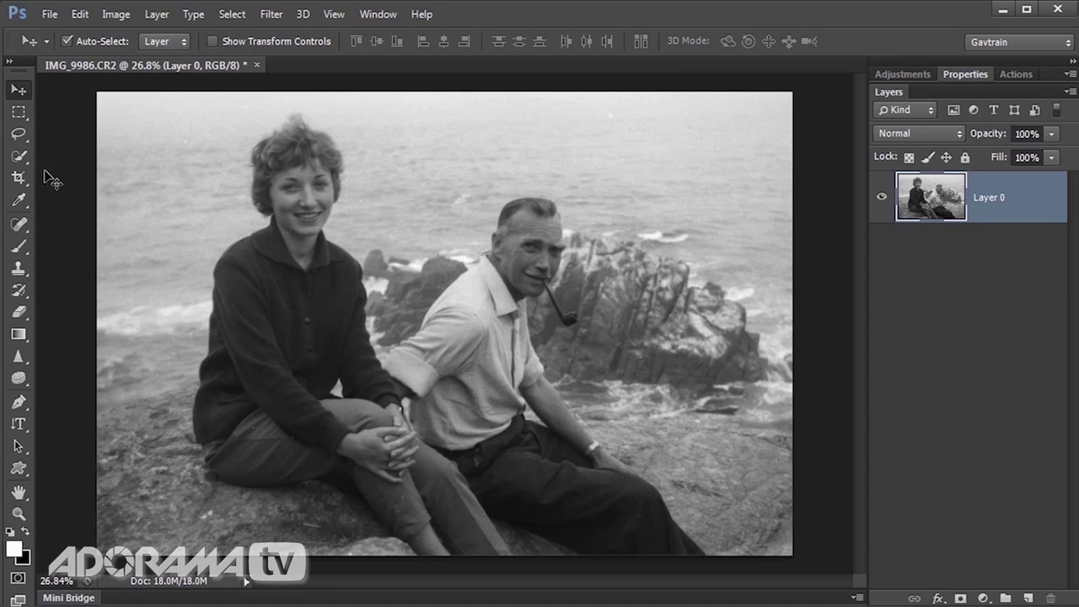
left_click(19, 155)
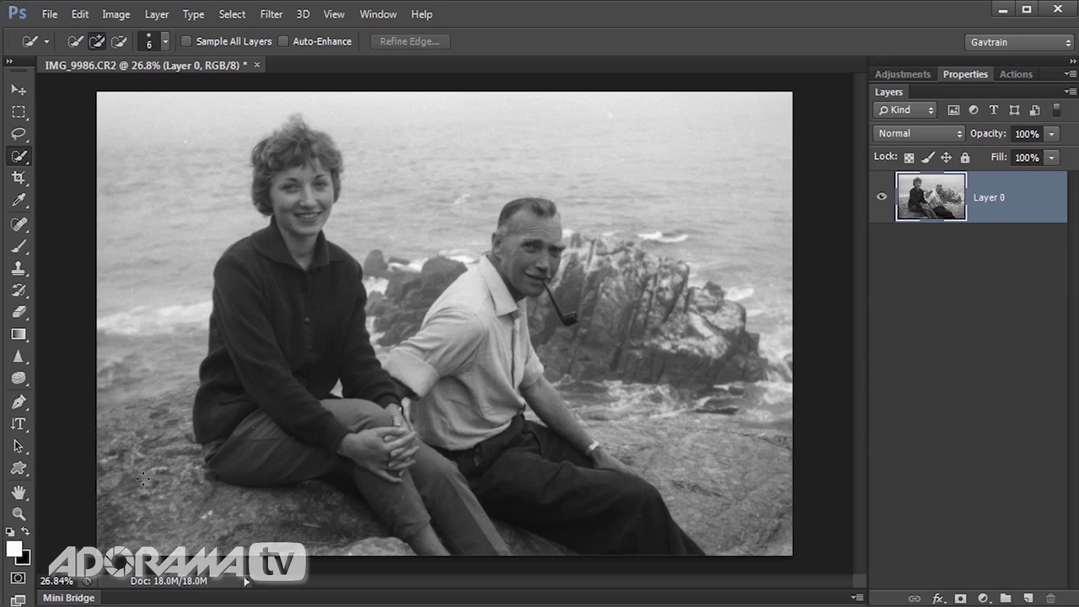
key("bracketright")
key("bracketright")
key("bracketright")
key("bracketright")
key("bracketright")
key("bracketright")
key("bracketright")
key("bracketright")
key("bracketright")
mouse_move(113, 447)
left_mouse_down()
mouse_move(201, 479)
mouse_move(354, 501)
mouse_move(742, 496)
left_mouse_up()
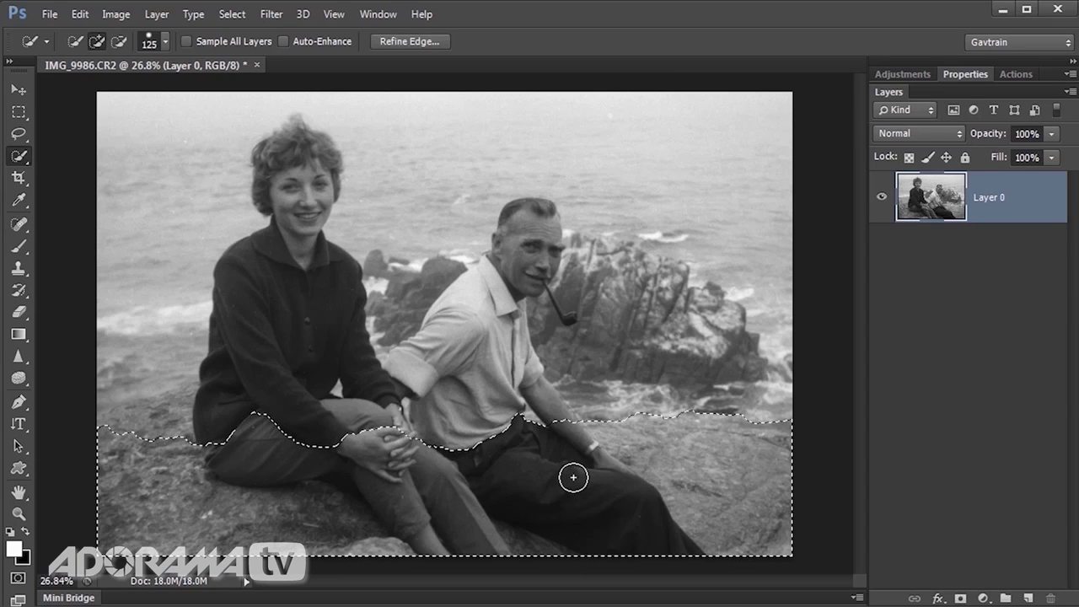
Step: Extend the selection over the man's and woman's bodies, faces and hair, reducing the brush to 80 px for the heads
mouse_move(465, 458)
left_mouse_down()
mouse_move(454, 414)
mouse_move(479, 326)
left_mouse_up()
key("bracketleft")
key("bracketleft")
key("bracketleft")
left_click_drag(506, 286, 525, 247)
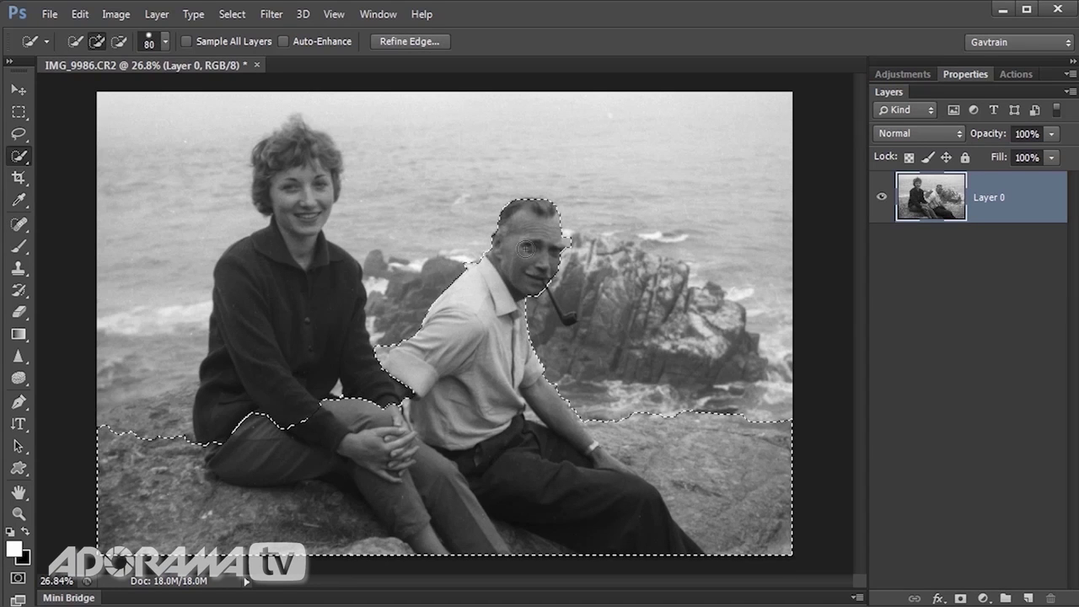
mouse_move(318, 260)
left_mouse_down()
mouse_move(296, 181)
mouse_move(302, 244)
left_mouse_up()
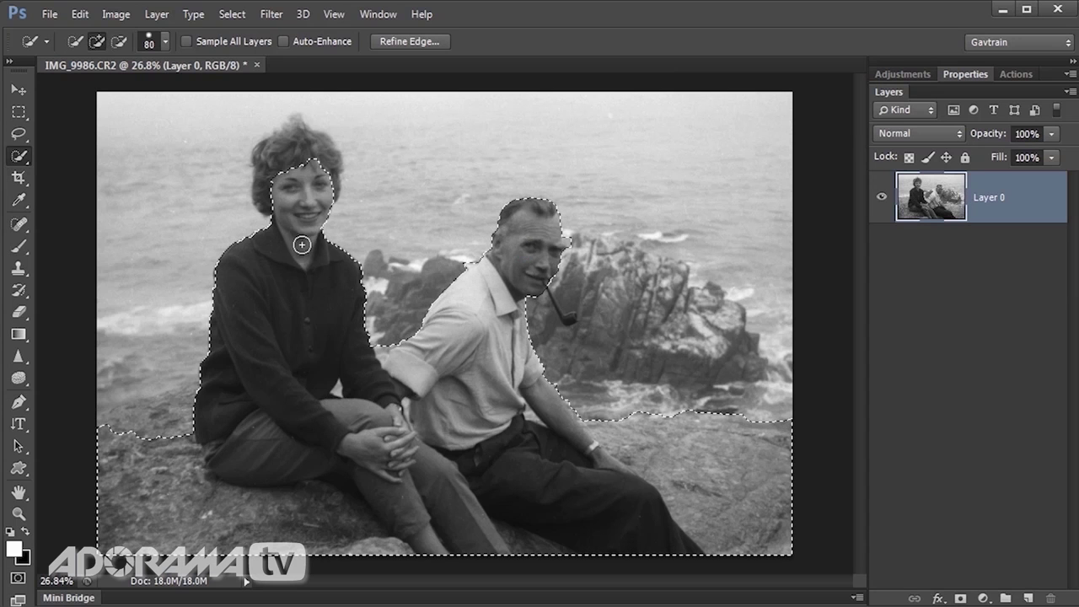
mouse_move(292, 188)
left_mouse_down()
mouse_move(292, 126)
mouse_move(294, 138)
left_mouse_up()
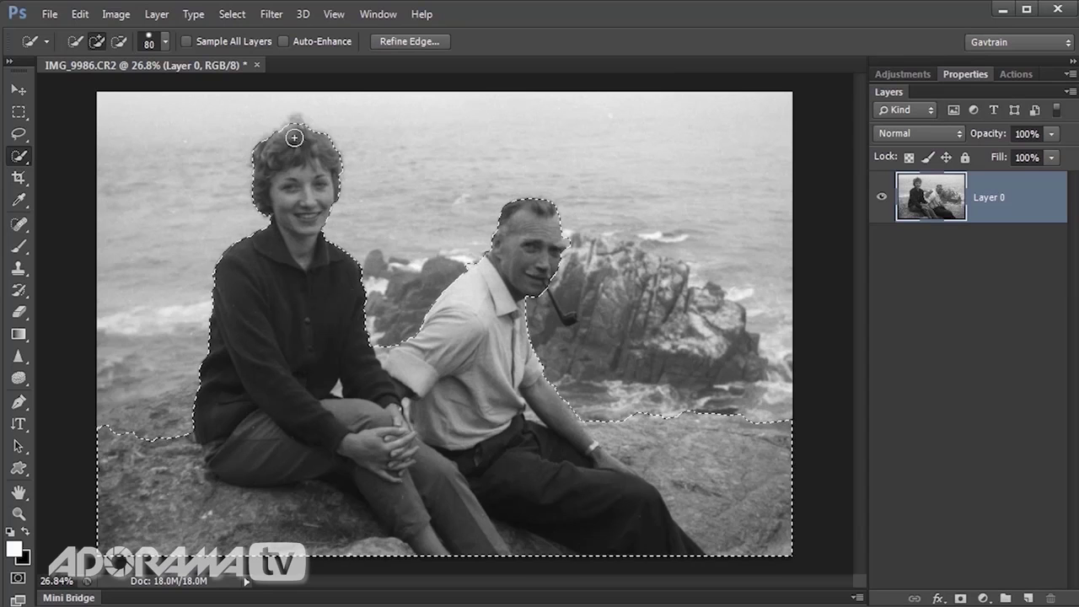
Step: Subtract the background gaps under the woman's arm and beside her wrist, using 35 px and 25 px selection brushes
scroll(312, 398, "up", 3)
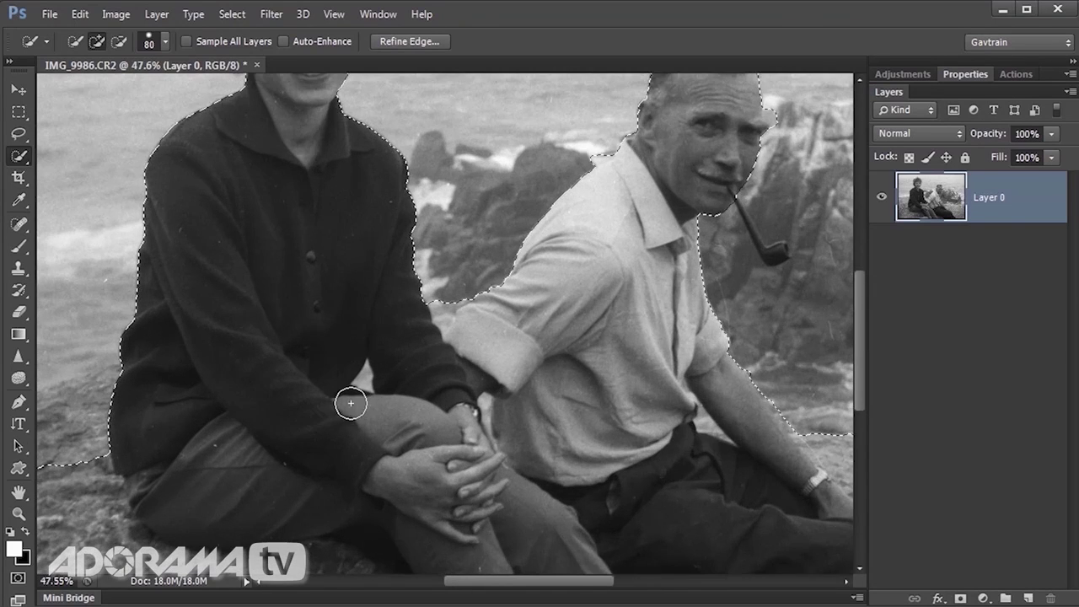
scroll(351, 403, "up", 2)
key("bracketleft")
key("bracketleft")
key("bracketleft")
key("bracketleft")
key("bracketleft")
key("bracketleft")
key("bracketleft")
key("bracketleft")
key("bracketleft")
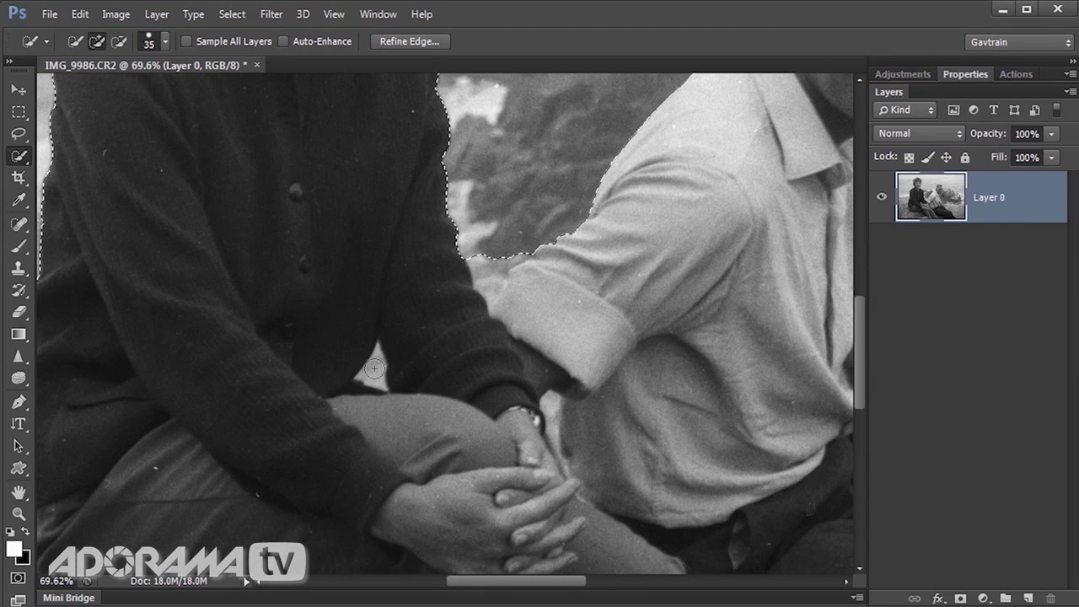
left_click(374, 370, "alt")
left_click(543, 411)
key("bracketleft")
key("bracketleft")
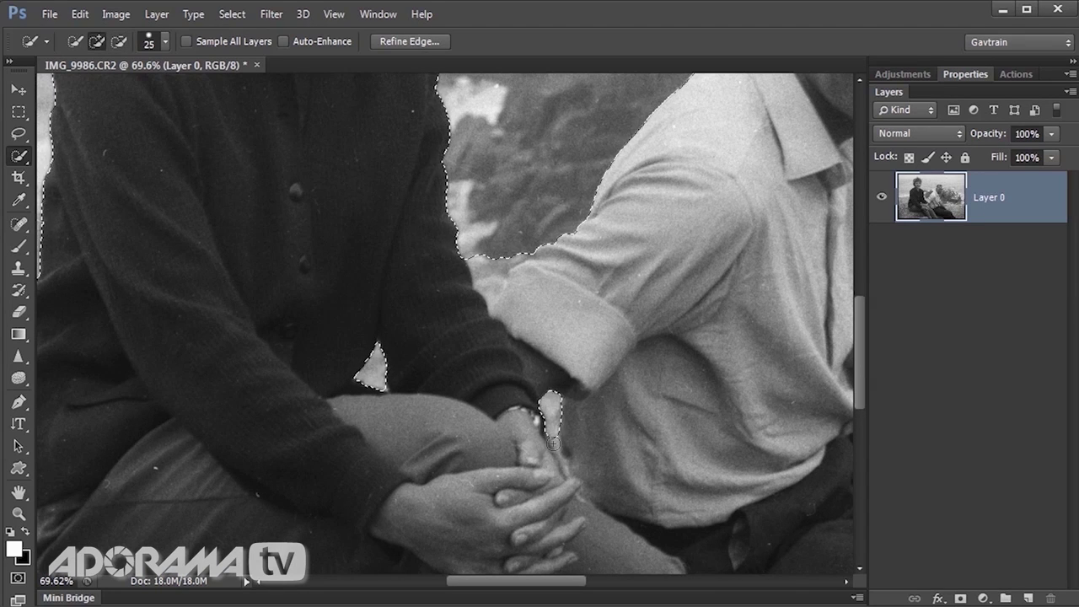
left_click(553, 442, "alt")
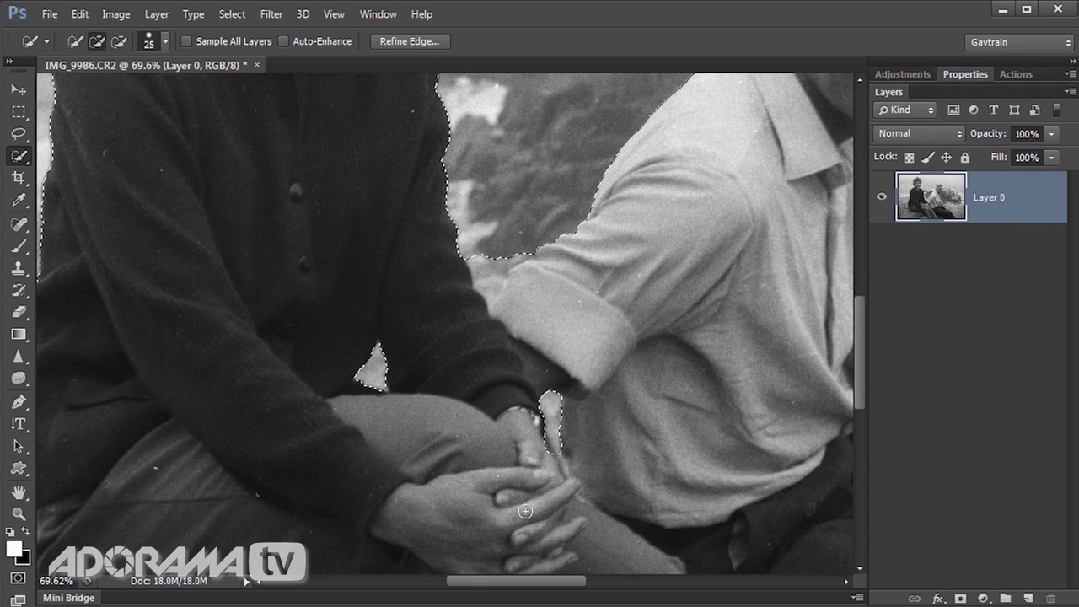
Step: Correct the selection beside the woman's back so it includes the rock and excludes the sea
scroll(525, 510, "left", 10)
mouse_move(533, 439)
left_mouse_down()
mouse_move(547, 461)
mouse_move(534, 421)
mouse_move(563, 352)
mouse_move(484, 387)
mouse_move(396, 407)
mouse_move(560, 344)
mouse_move(505, 267)
left_mouse_up()
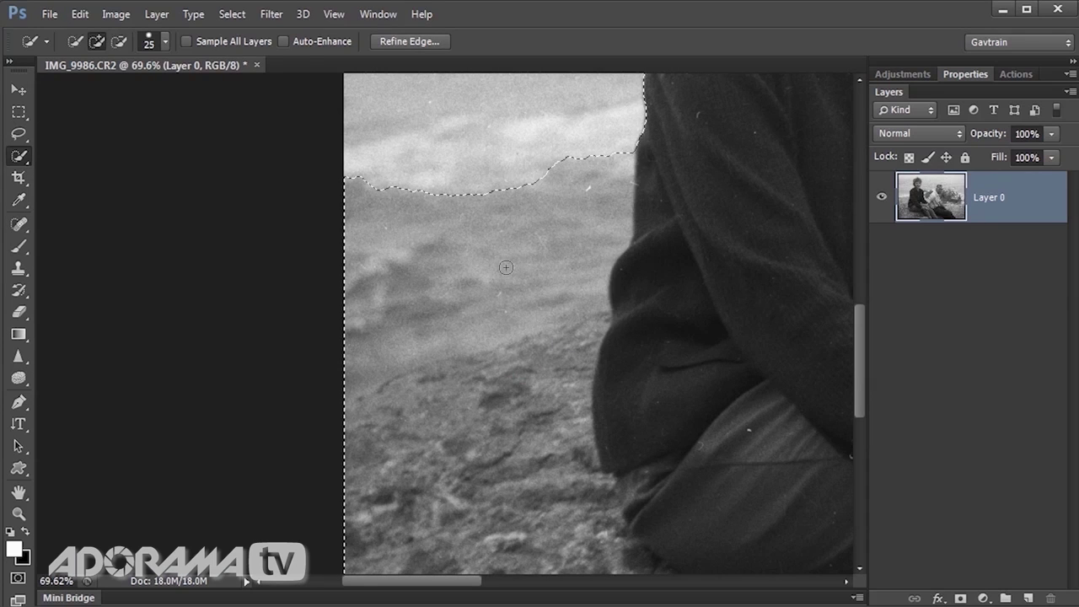
key("alt")
mouse_move(536, 224)
left_mouse_down()
mouse_move(355, 294)
mouse_move(331, 327)
mouse_move(548, 329)
mouse_move(443, 330)
mouse_move(362, 371)
mouse_move(371, 397)
mouse_move(396, 401)
left_mouse_up()
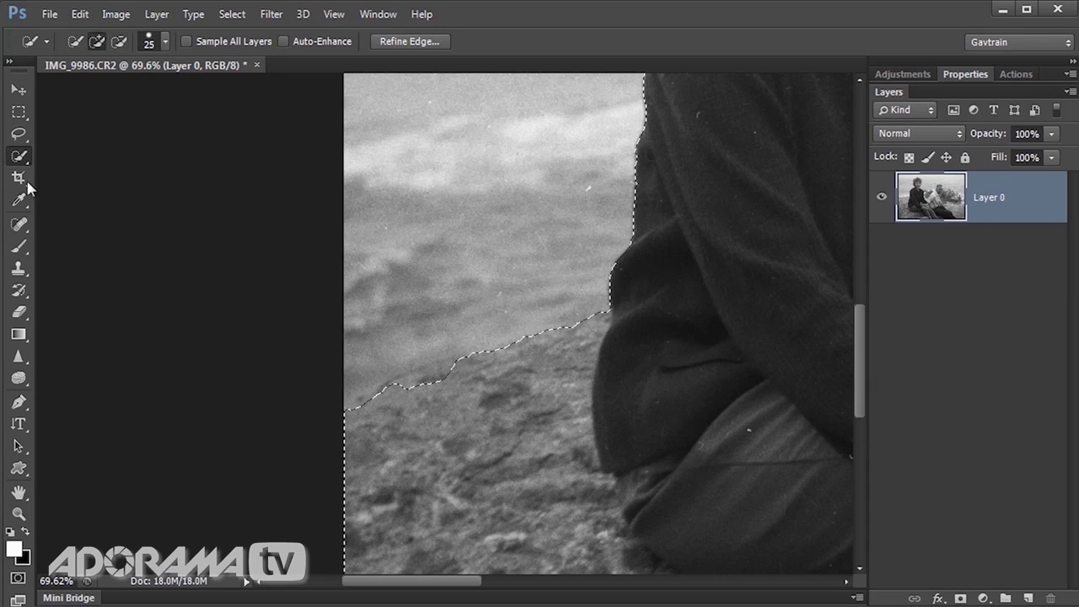
Step: Refine the selection along the rock's upper edge behind the woman by adding to it with the Lasso tool
left_click(19, 134)
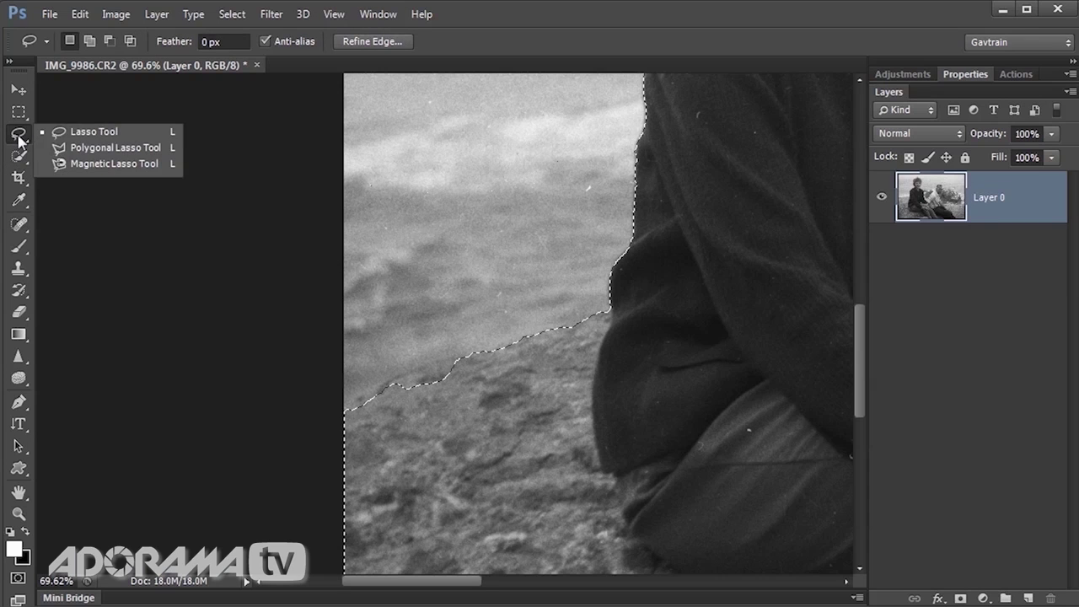
left_click(71, 135)
key("shift")
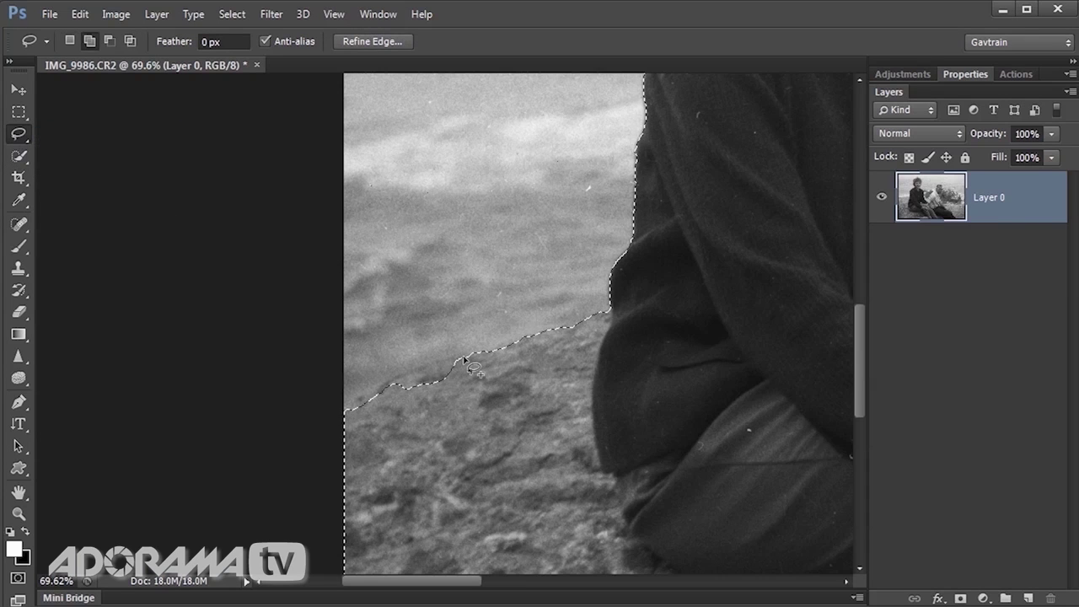
mouse_move(462, 361)
left_mouse_down()
mouse_move(337, 411)
mouse_move(337, 451)
mouse_move(505, 444)
mouse_move(564, 386)
mouse_move(552, 347)
mouse_move(462, 361)
left_mouse_up()
Step: Refine the gap beside the woman's wrist and exclude the gap between the man's arm and torso with the Lasso tool
scroll(457, 332, "down", 3)
scroll(458, 332, "right", 6)
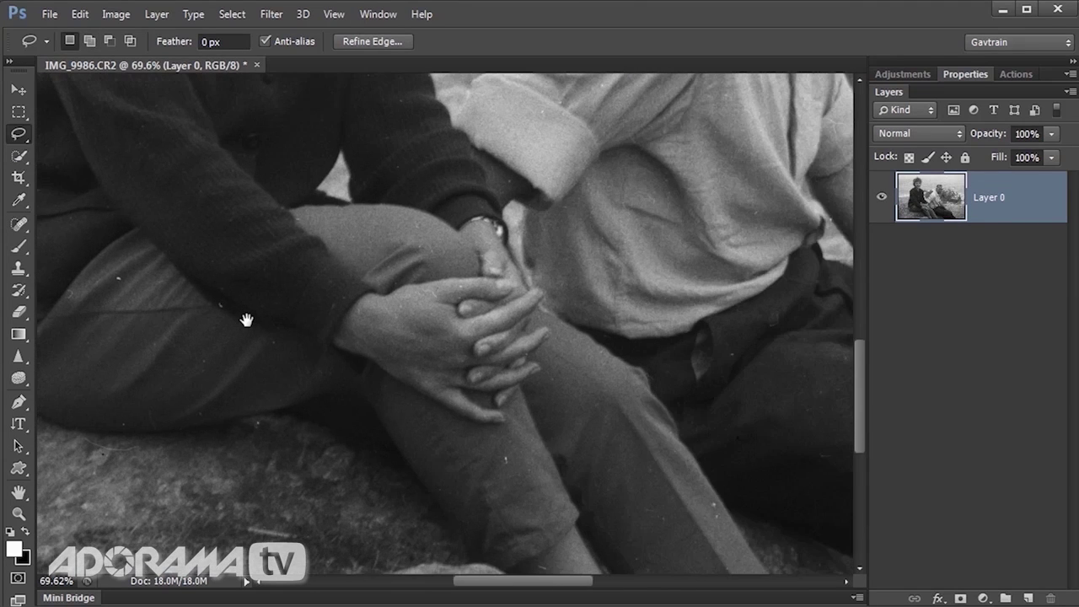
key("shift")
mouse_move(516, 261)
left_mouse_down()
mouse_move(528, 292)
mouse_move(511, 251)
left_mouse_up()
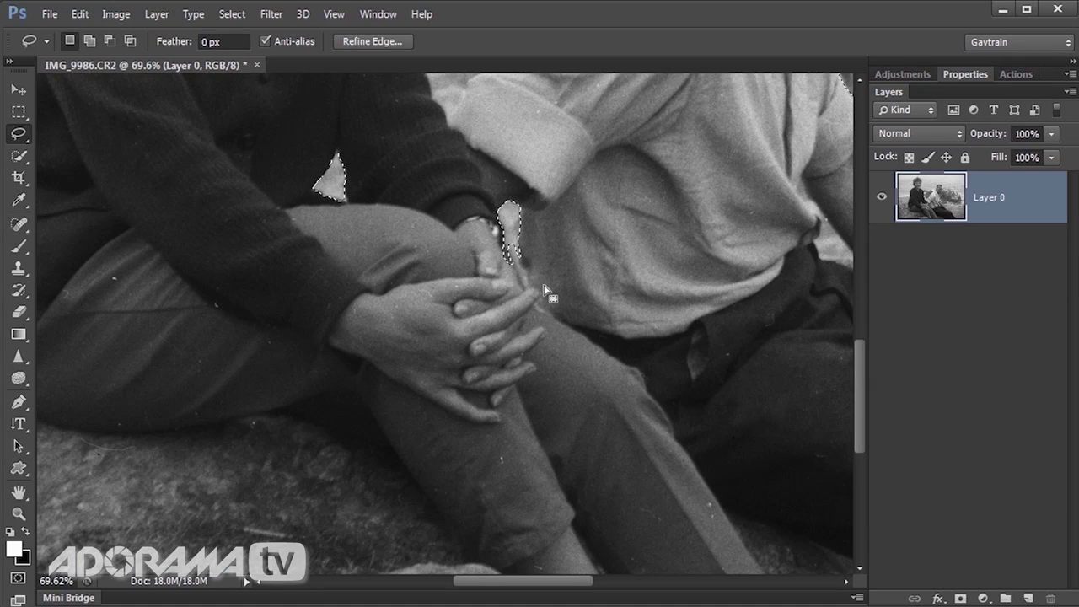
key("alt")
mouse_move(515, 254)
left_mouse_down()
mouse_move(532, 287)
mouse_move(512, 251)
left_mouse_up()
mouse_move(720, 356)
left_mouse_down()
mouse_move(305, 335)
mouse_move(214, 347)
left_mouse_up()
key("alt")
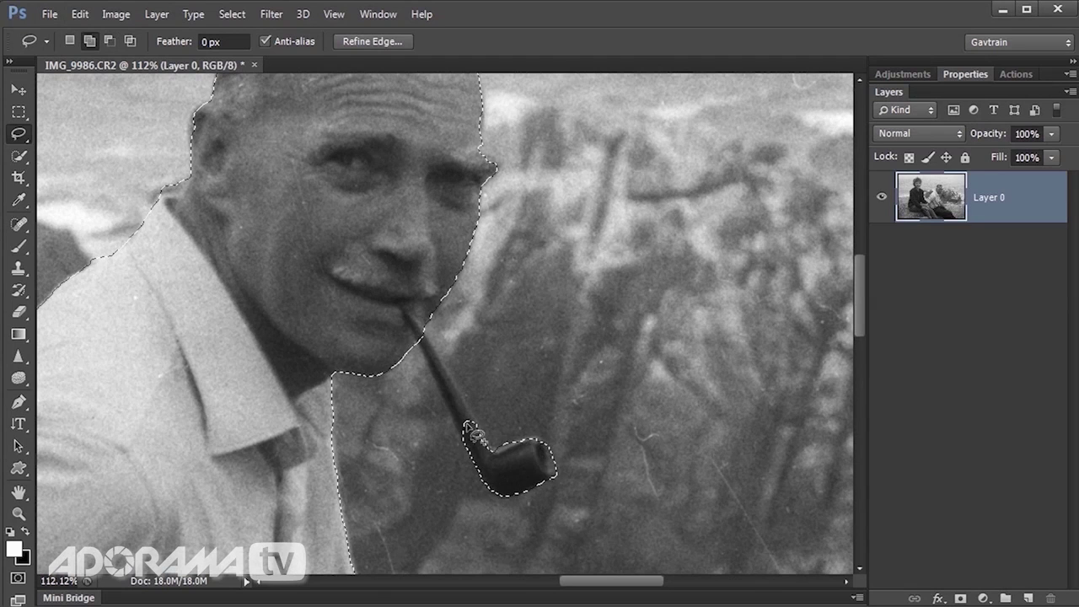
Step: Add the man's pipe to the selection, tracing its stem and tidying its outline with the Lasso tool
mouse_move(482, 439)
left_mouse_down()
mouse_move(409, 317)
mouse_move(455, 403)
mouse_move(465, 443)
left_mouse_up()
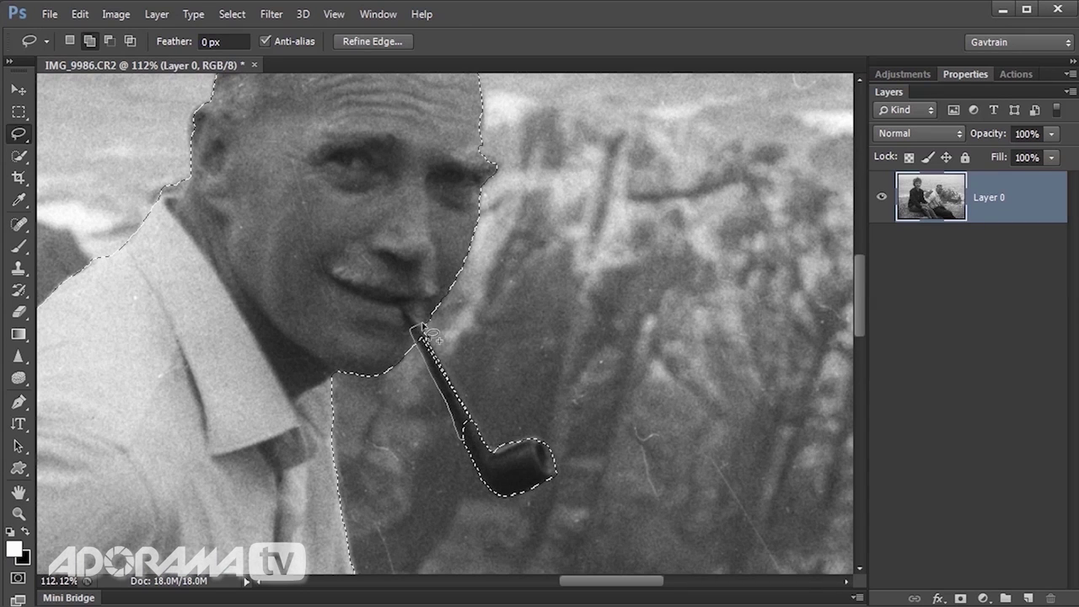
mouse_move(432, 341)
left_mouse_down()
mouse_move(444, 381)
mouse_move(485, 434)
left_mouse_up()
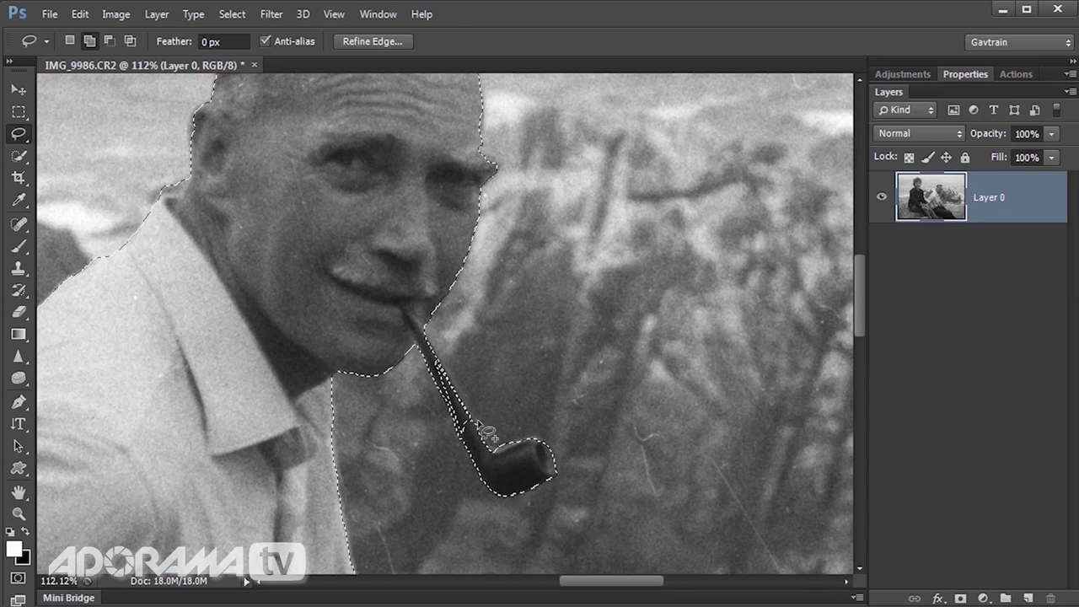
left_click_drag(425, 352, 484, 468)
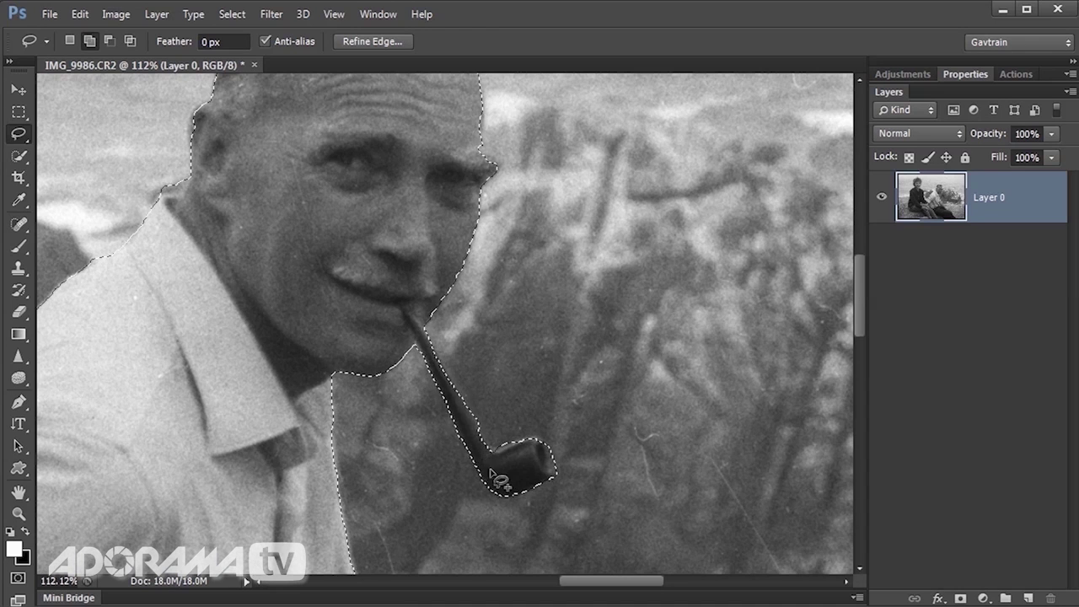
mouse_move(474, 402)
left_mouse_down()
mouse_move(493, 445)
mouse_move(487, 426)
mouse_move(497, 421)
mouse_move(510, 438)
mouse_move(533, 434)
left_mouse_up()
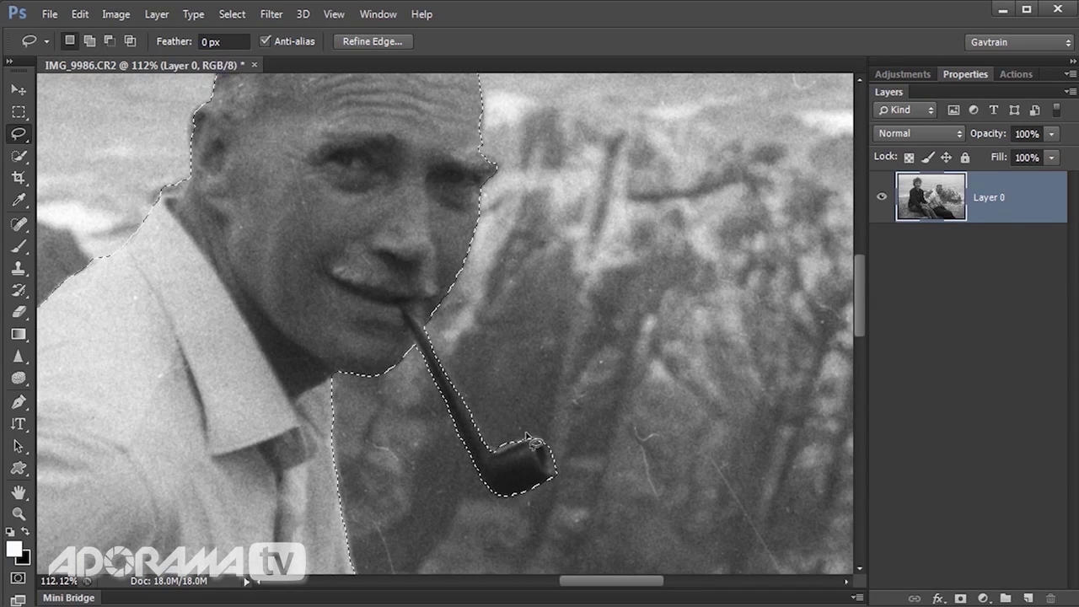
Step: Cut and paste the selected couple and foreground rock onto a new layer, and move it back into its original position
scroll(396, 312, "down", 10)
scroll(373, 329, "down", 2)
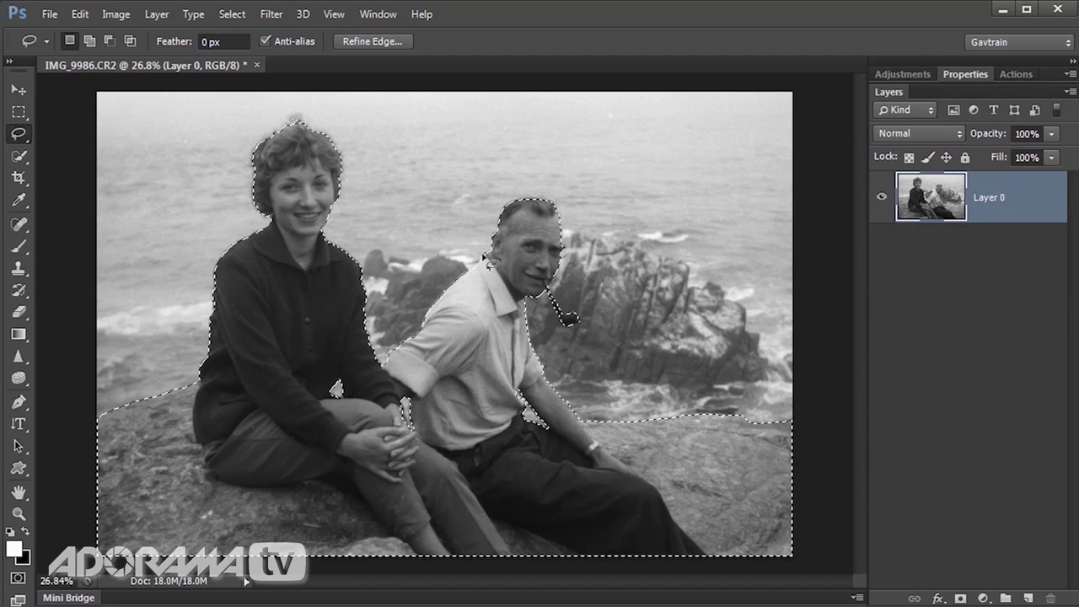
left_click(80, 14)
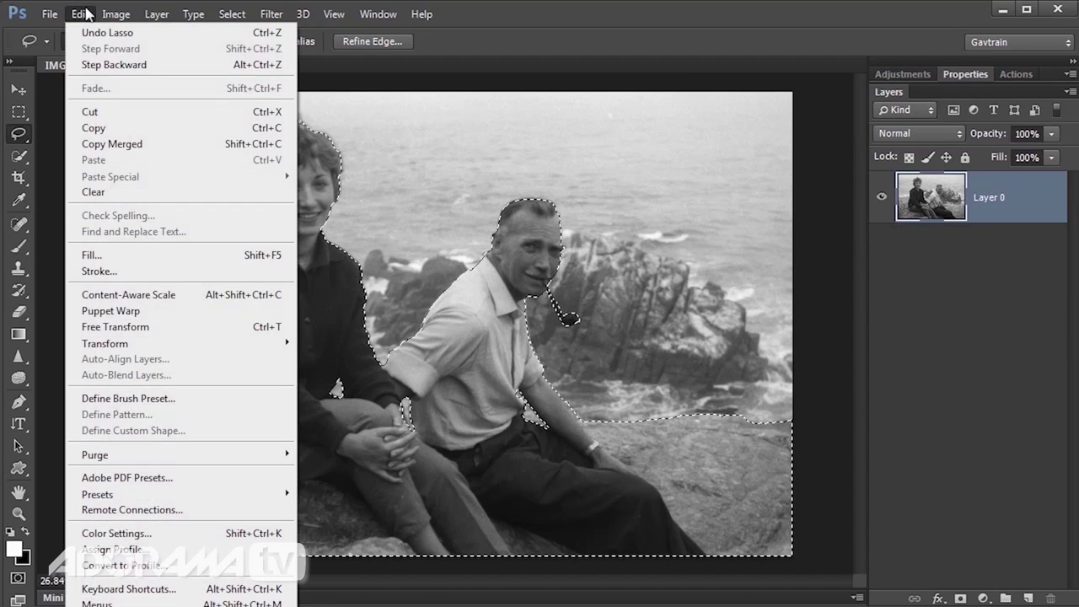
left_click(119, 116)
left_click(80, 14)
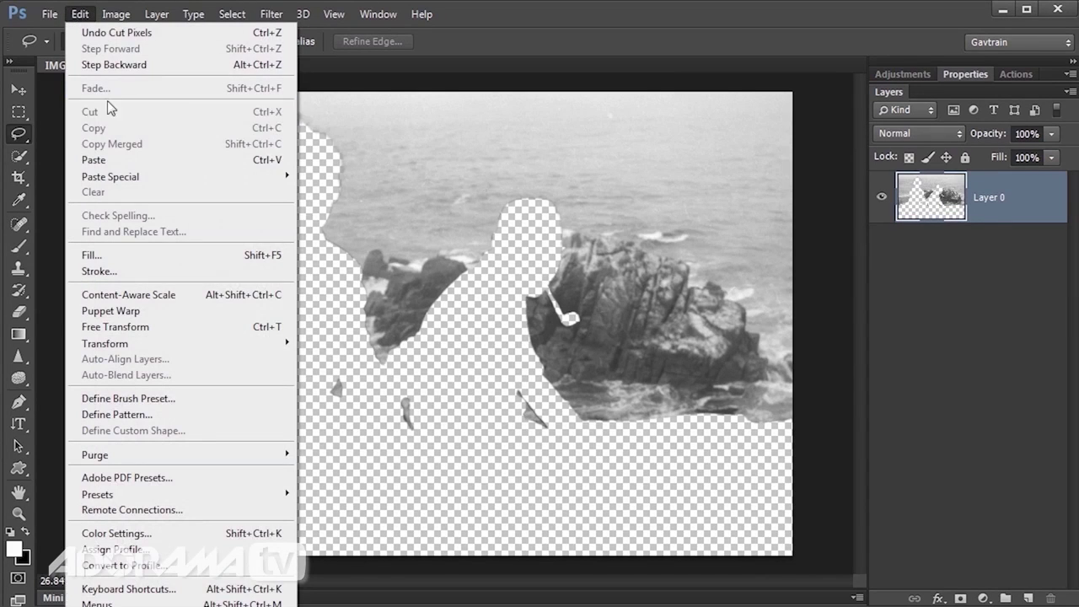
left_click(92, 159)
key("v")
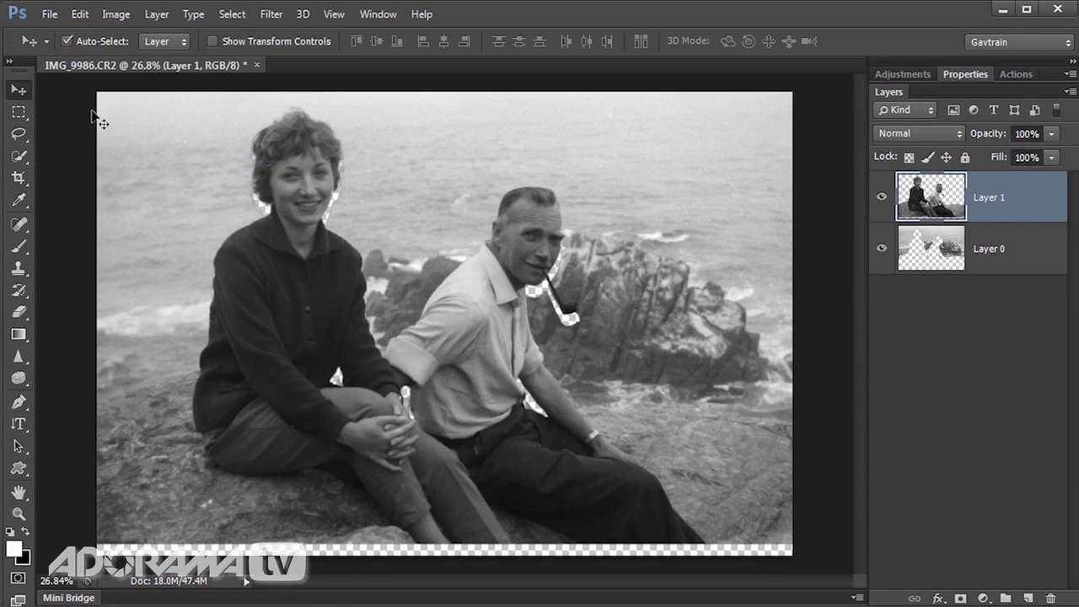
left_click_drag(324, 226, 324, 237)
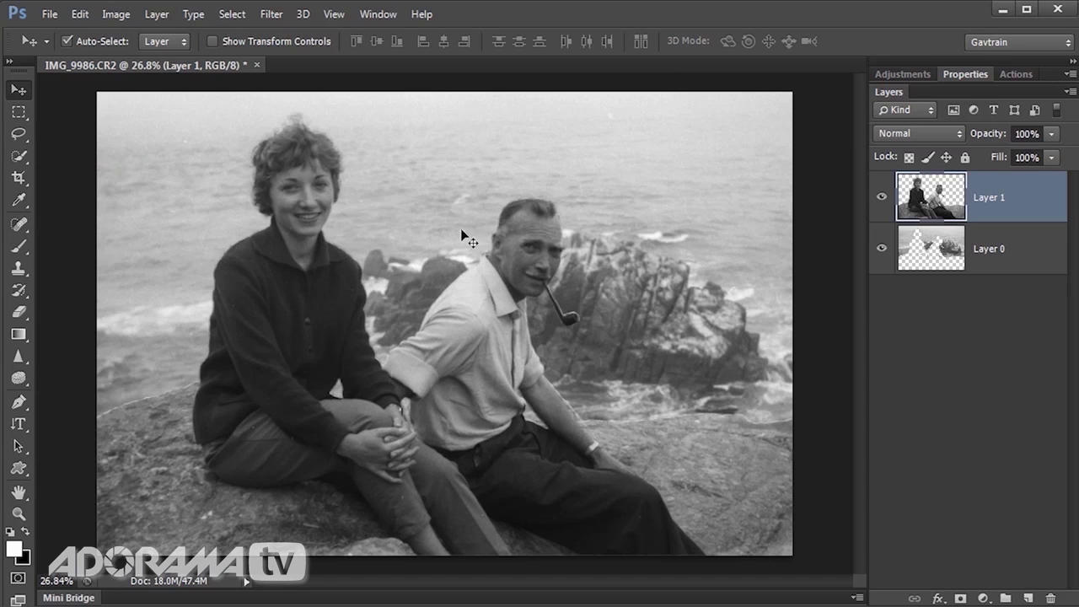
Step: Hide the couple layer, load the background layer's pixels as a selection, and invert it to select the empty cut-out area
left_click(882, 197)
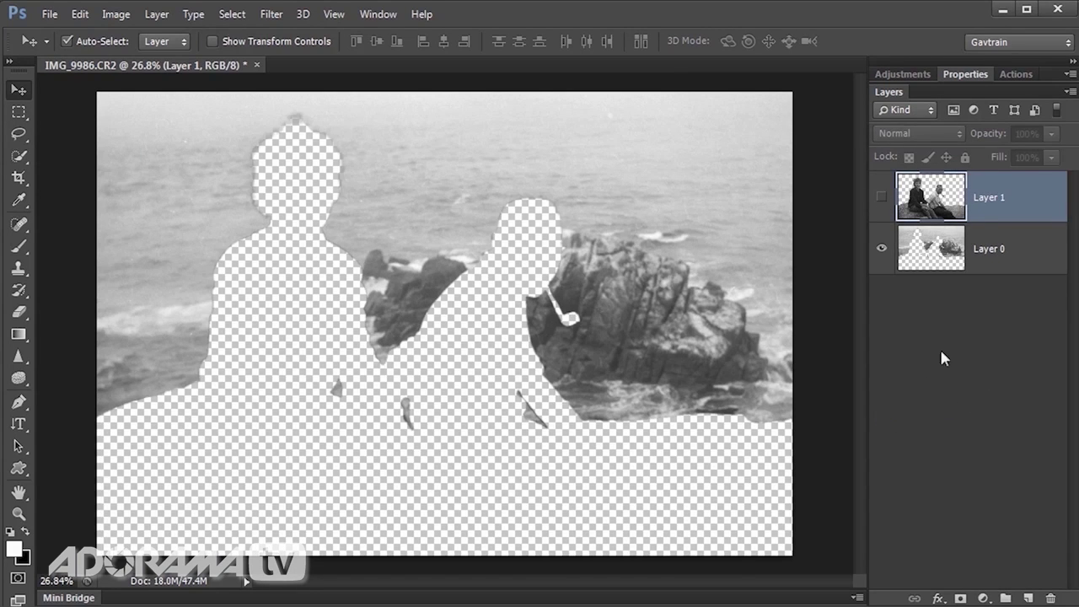
left_click(936, 257)
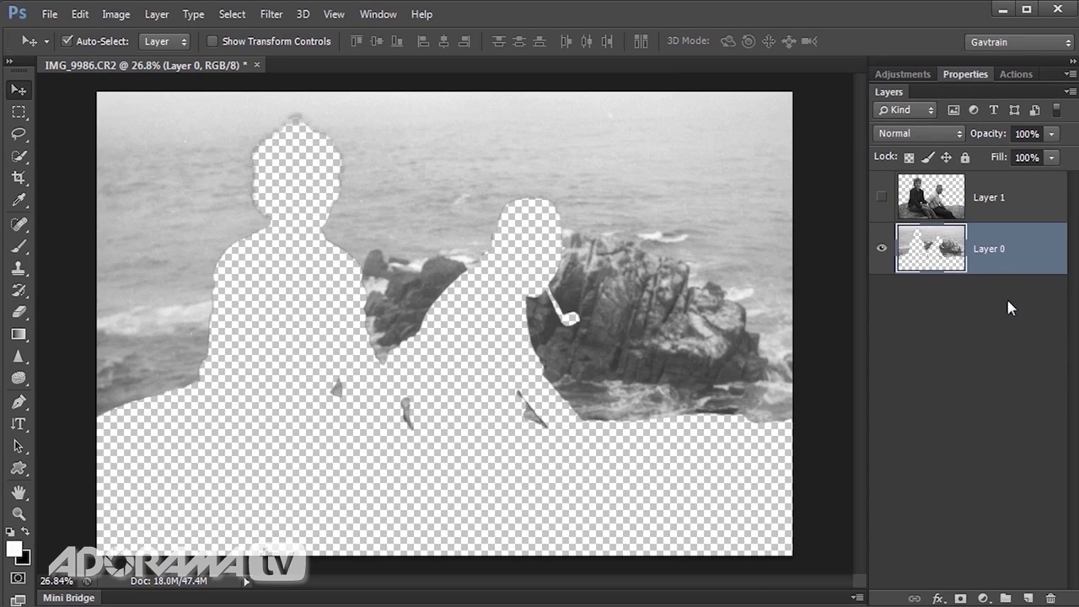
left_click_drag(939, 237, 933, 268)
left_click(933, 264, "ctrl")
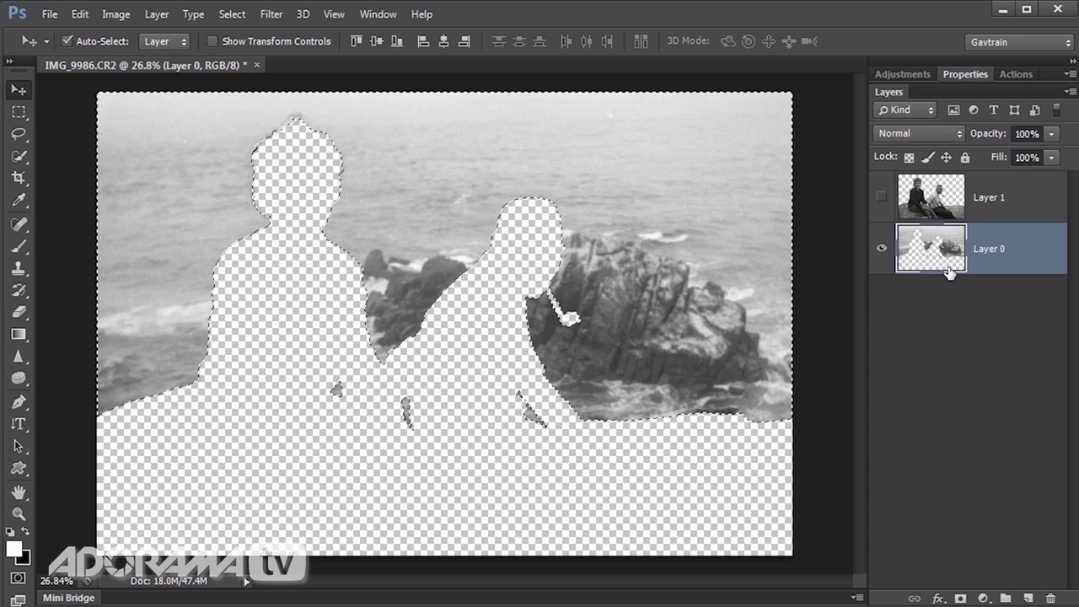
left_click(232, 15)
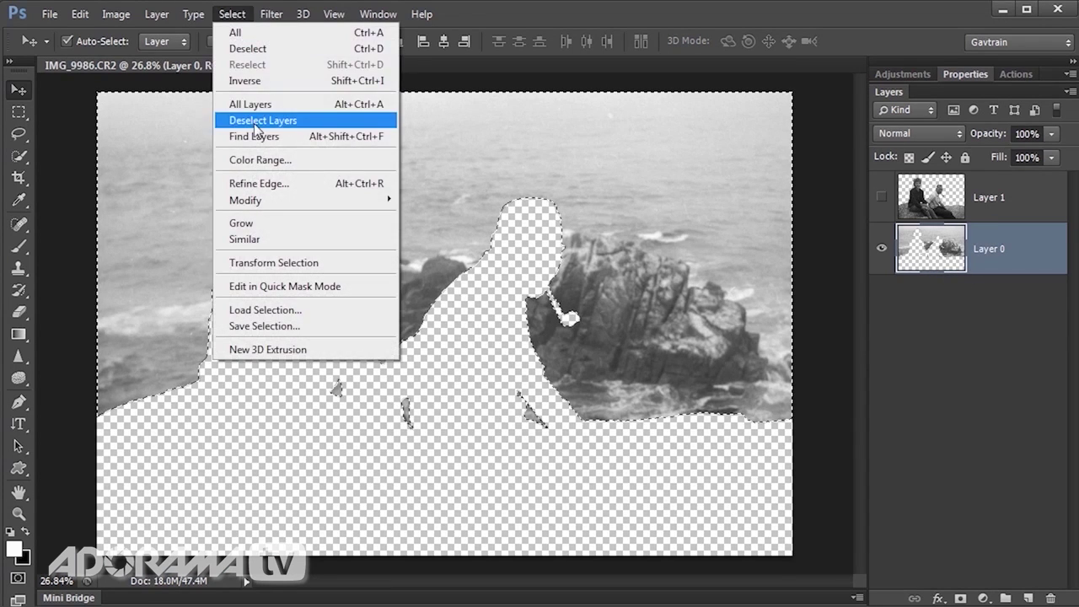
left_click(253, 82)
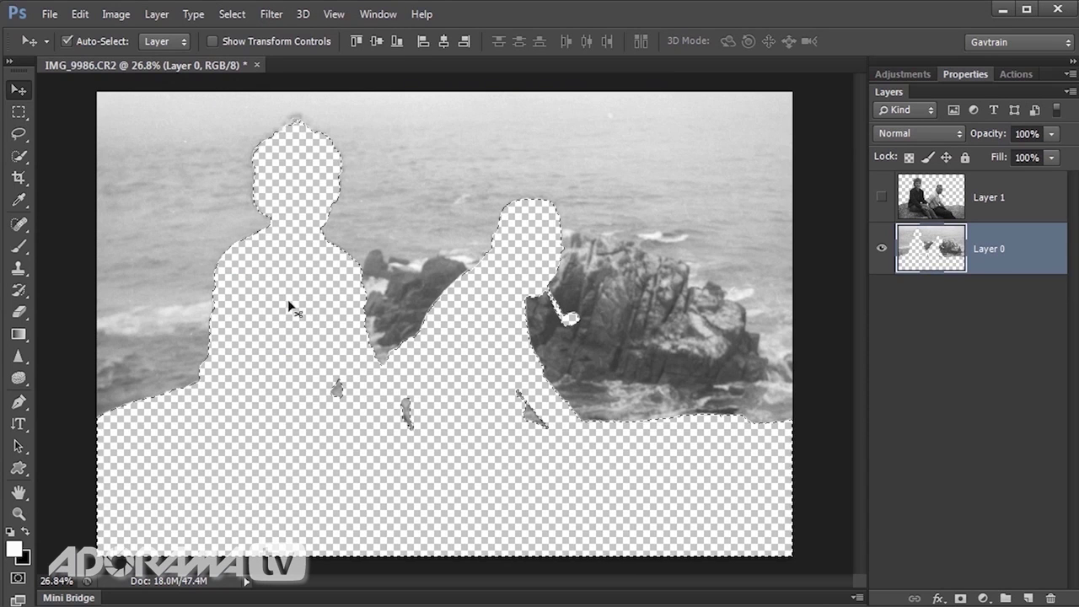
Step: Expand the selection of the cut-out area by 3 pixels
left_click(232, 15)
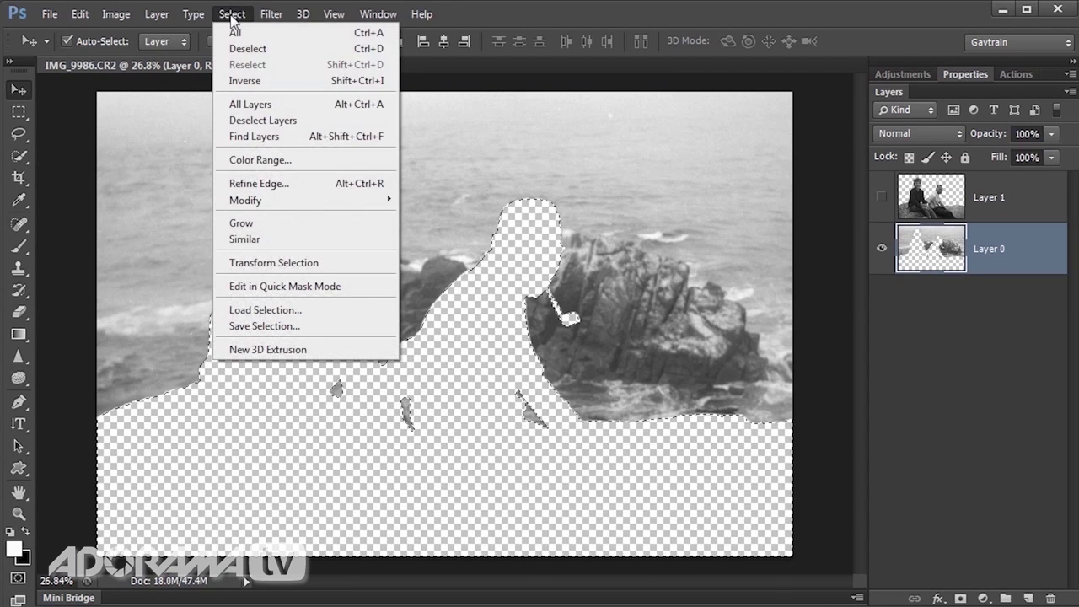
mouse_move(367, 203)
left_click(492, 242)
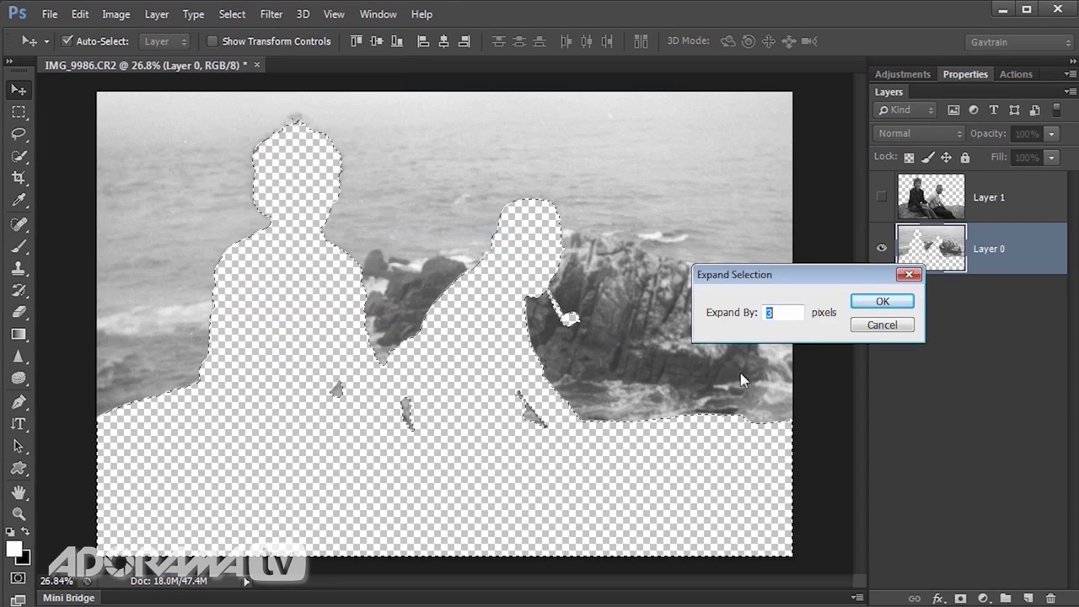
type("3")
left_click(879, 302)
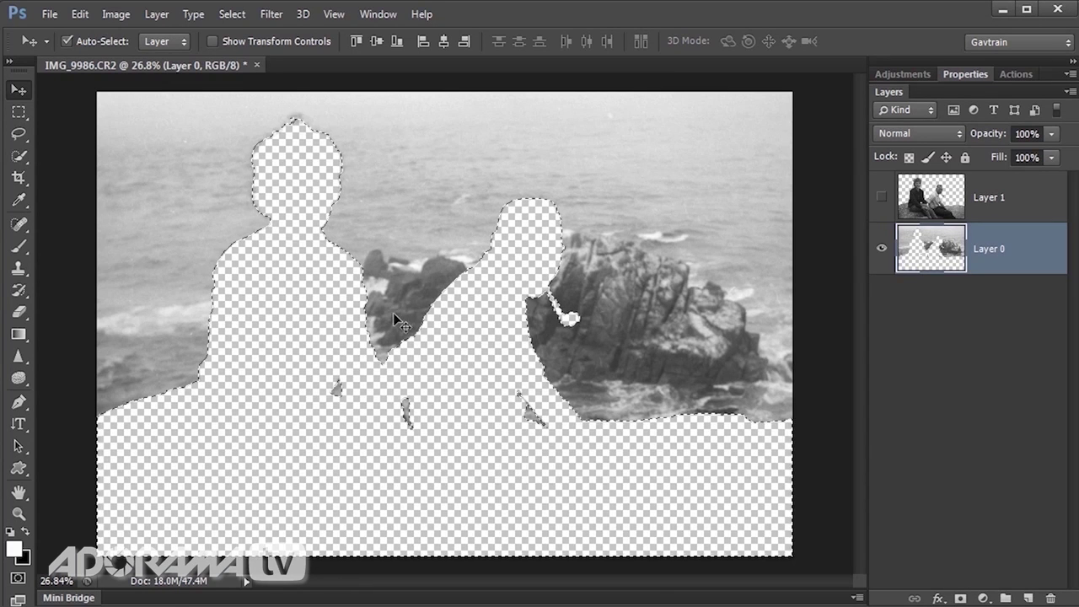
Step: Fill the cut-out area on the background layer using Content-Aware at 100% opacity in Normal mode, and deselect it
left_click(79, 15)
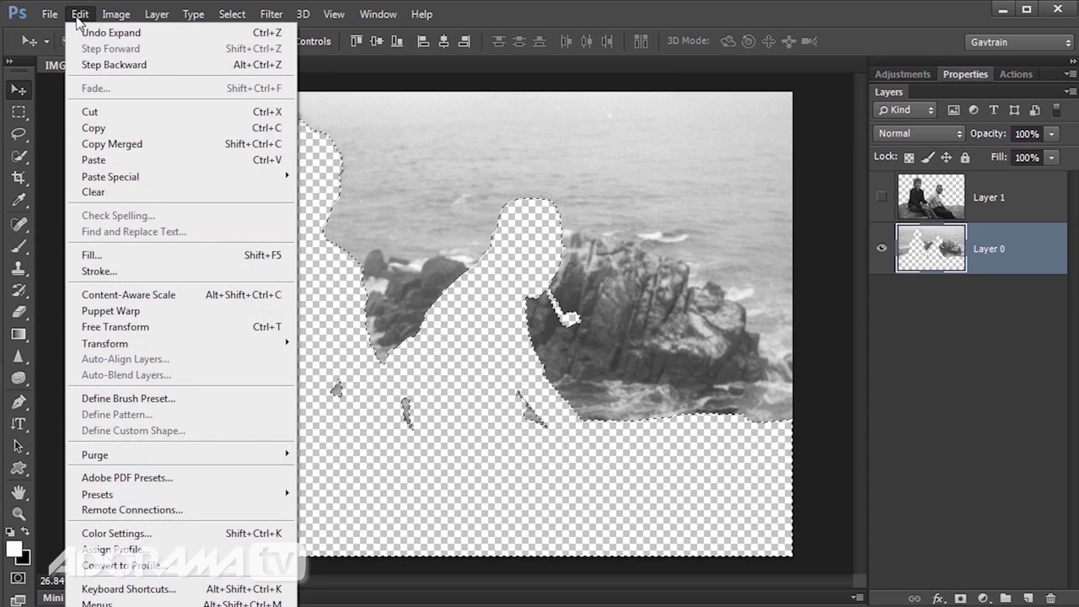
left_click(143, 254)
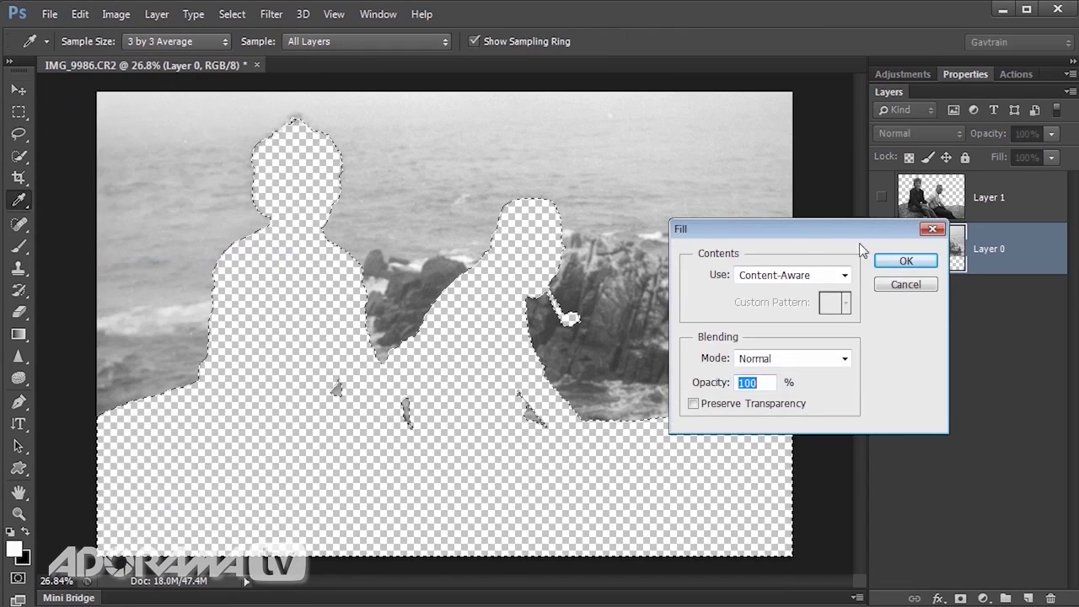
left_click(895, 265)
key("v")
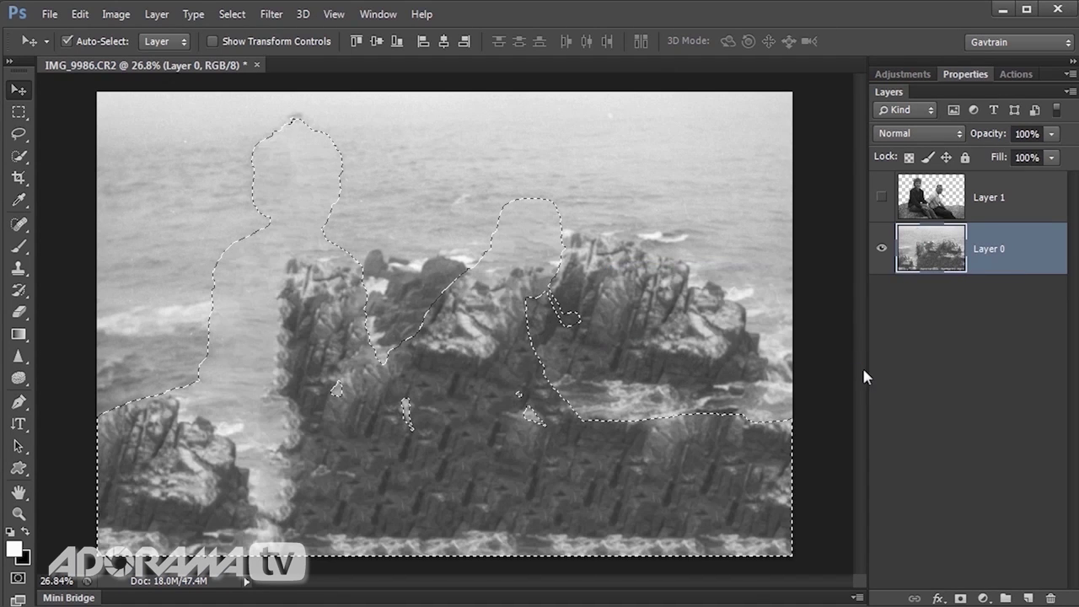
left_click(232, 14)
left_click(241, 48)
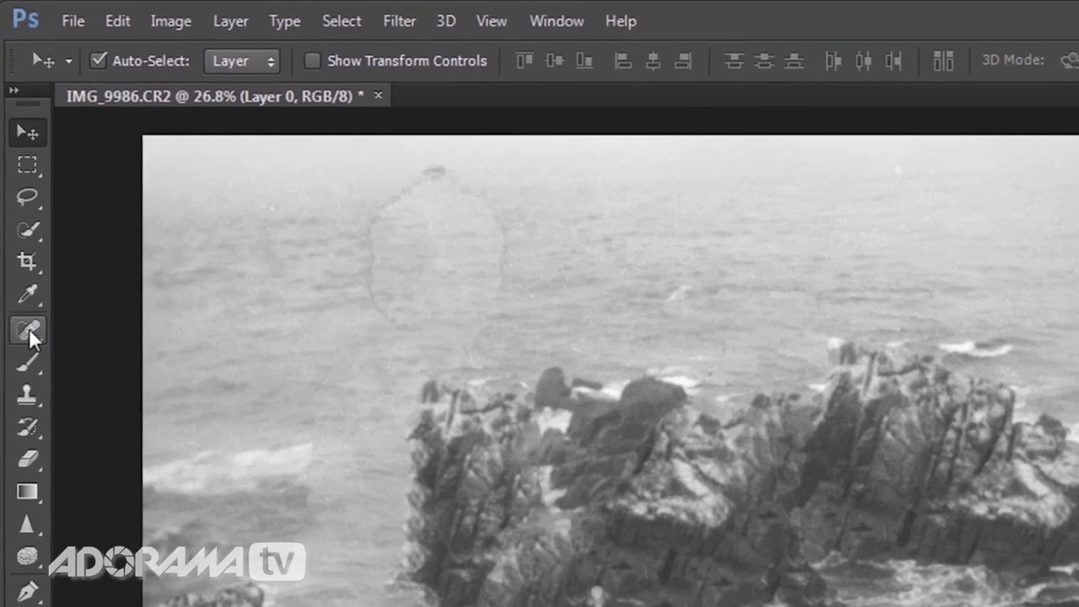
Step: Heal the leftover head outline and the patchy sea with an 80-pixel content-aware Spot Healing Brush, and show the couple layer again
left_click(19, 224)
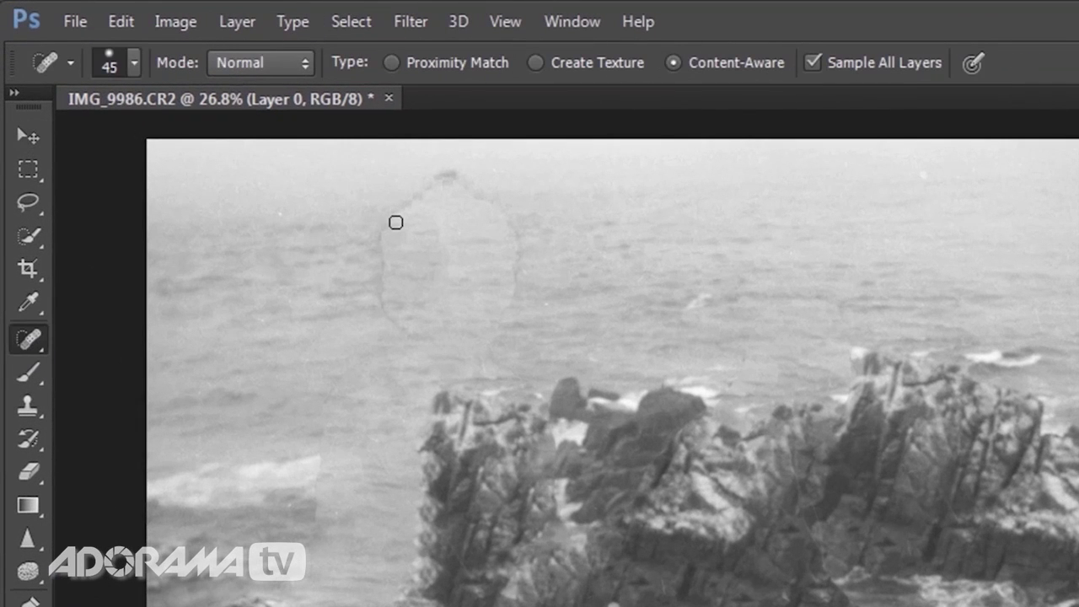
key("bracketleft")
key("bracketleft")
key("bracketright")
key("bracketright")
key("bracketright")
key("bracketright")
key("bracketright")
key("bracketright")
key("bracketright")
key("bracketright")
key("bracketleft")
key("bracketleft")
key("bracketleft")
mouse_move(426, 192)
left_mouse_down()
mouse_move(399, 213)
mouse_move(391, 248)
mouse_move(402, 322)
mouse_move(442, 179)
mouse_move(514, 229)
mouse_move(514, 286)
left_mouse_up()
left_click_drag(406, 207, 371, 243)
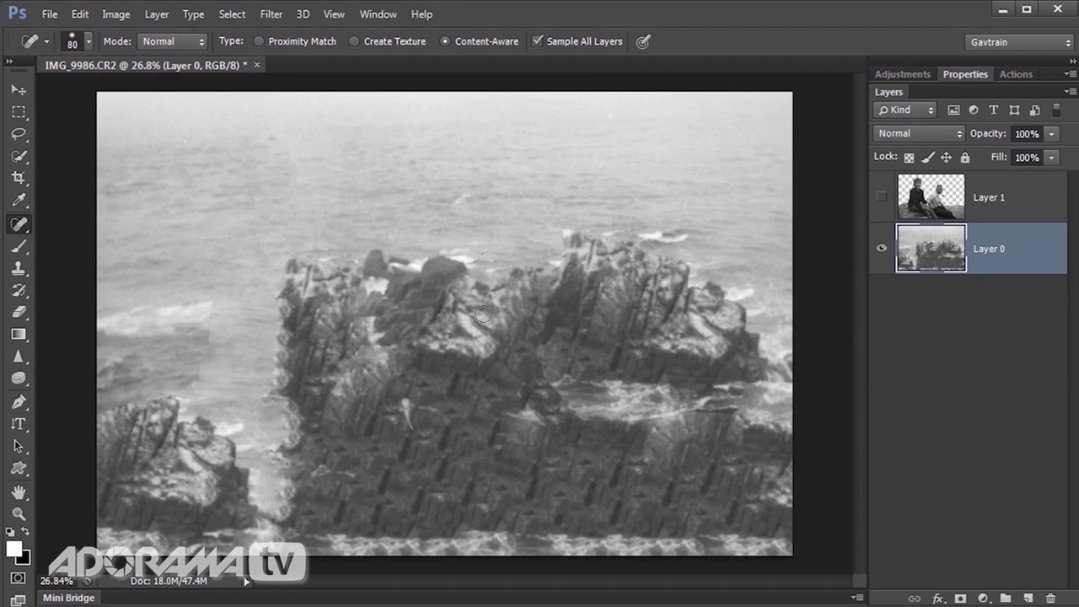
mouse_move(215, 292)
left_mouse_down()
mouse_move(209, 367)
mouse_move(180, 412)
left_mouse_up()
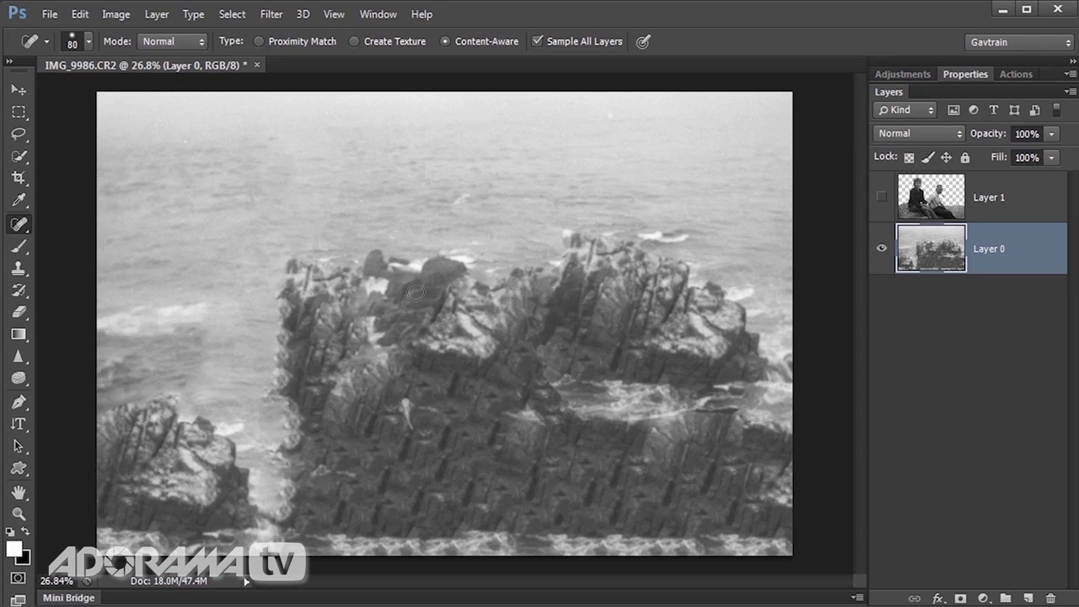
left_click(882, 197)
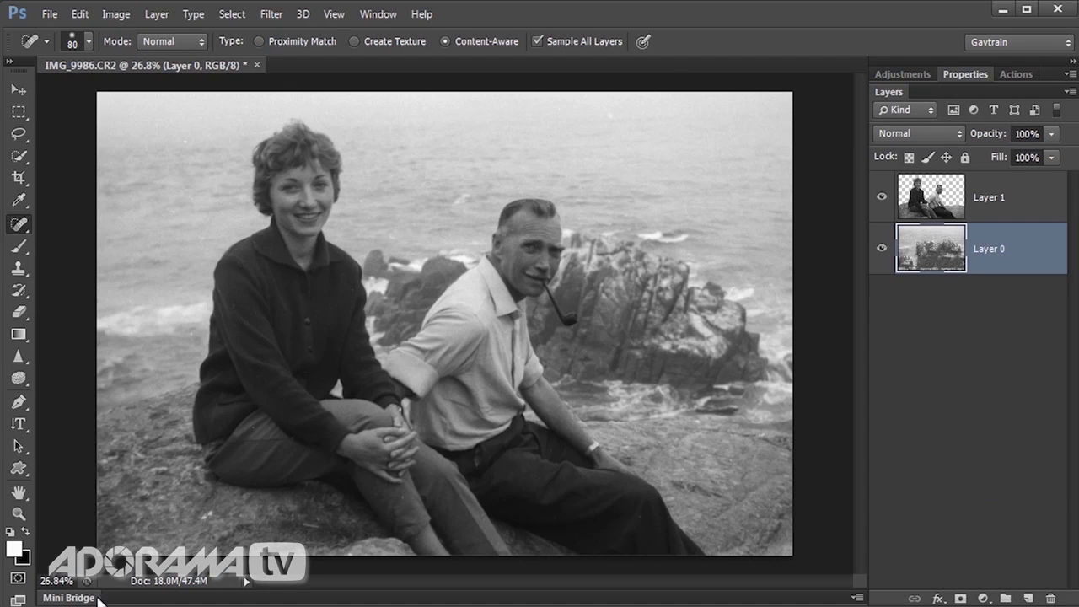
Step: Show the Timeline, create a video timeline from the two layers, and enlarge it with the whole photo in view
left_click(72, 598)
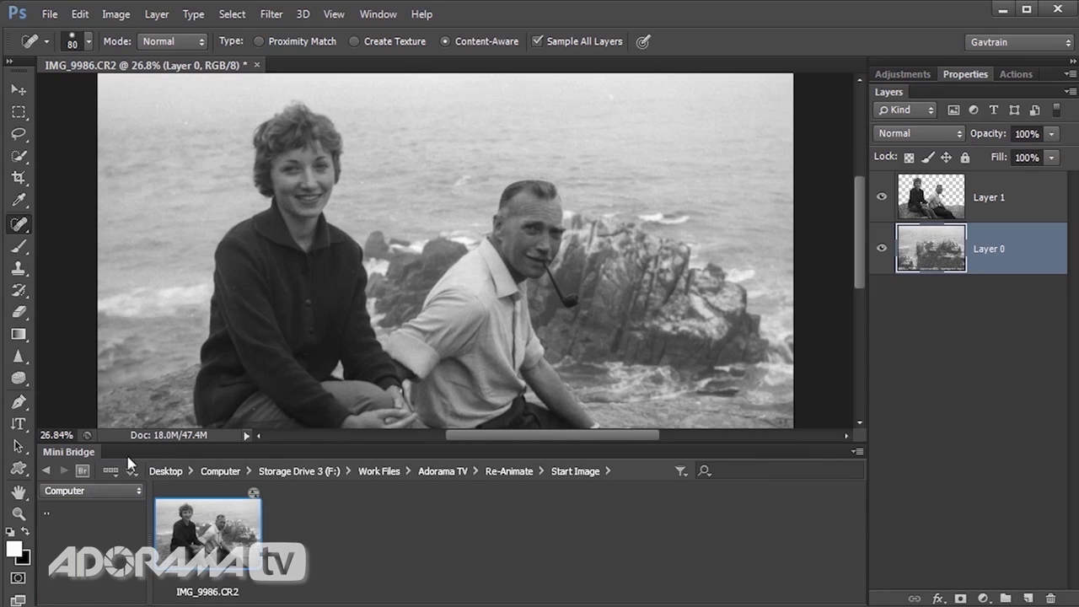
left_click(378, 14)
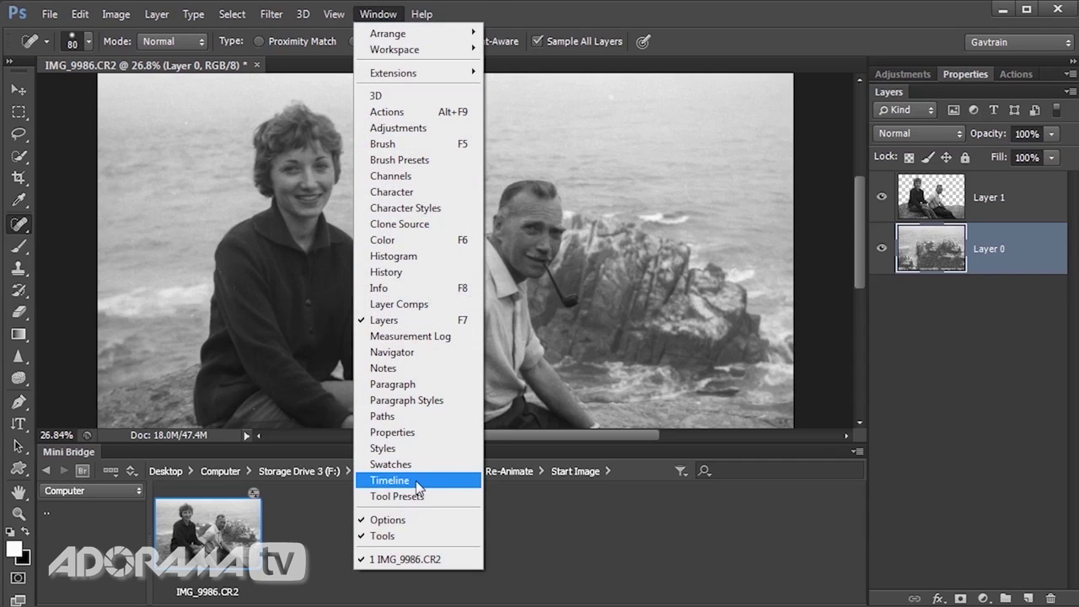
left_click(419, 482)
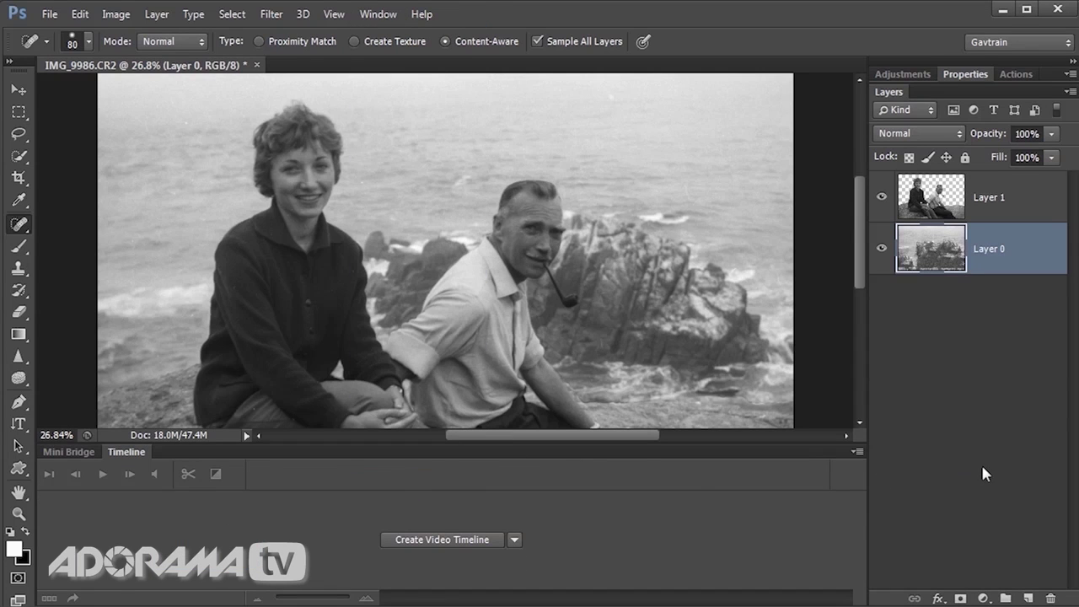
scroll(679, 164, "down", 2)
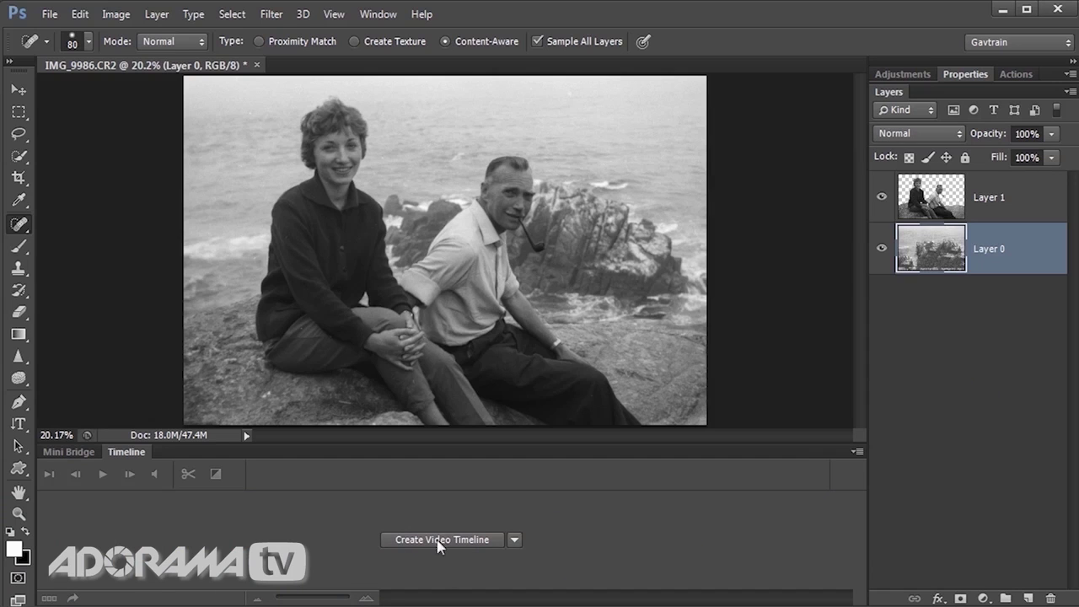
left_click(515, 539)
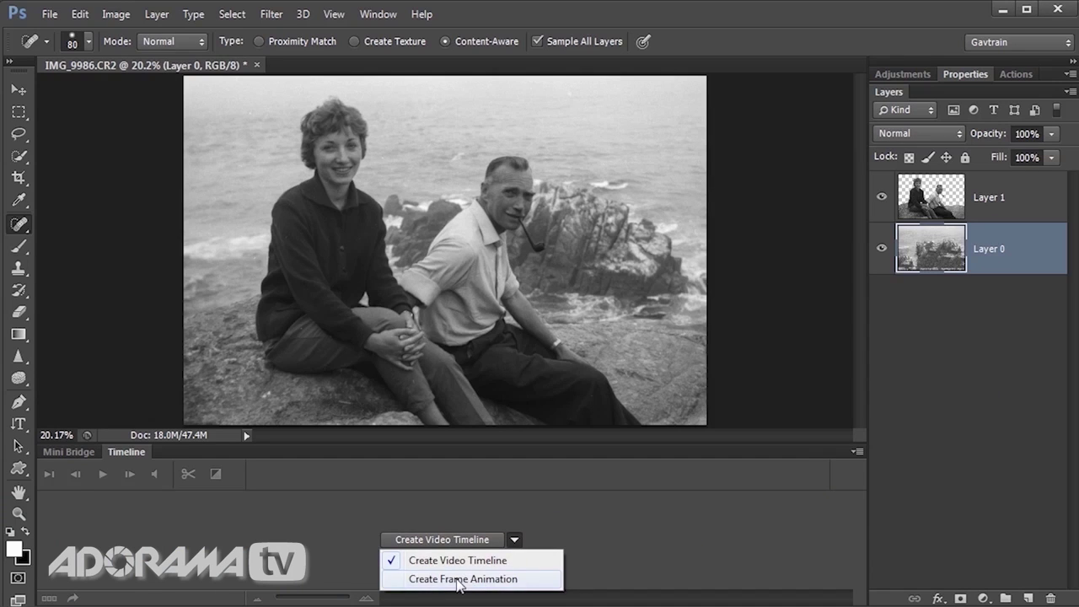
left_click(470, 550)
left_click(466, 540)
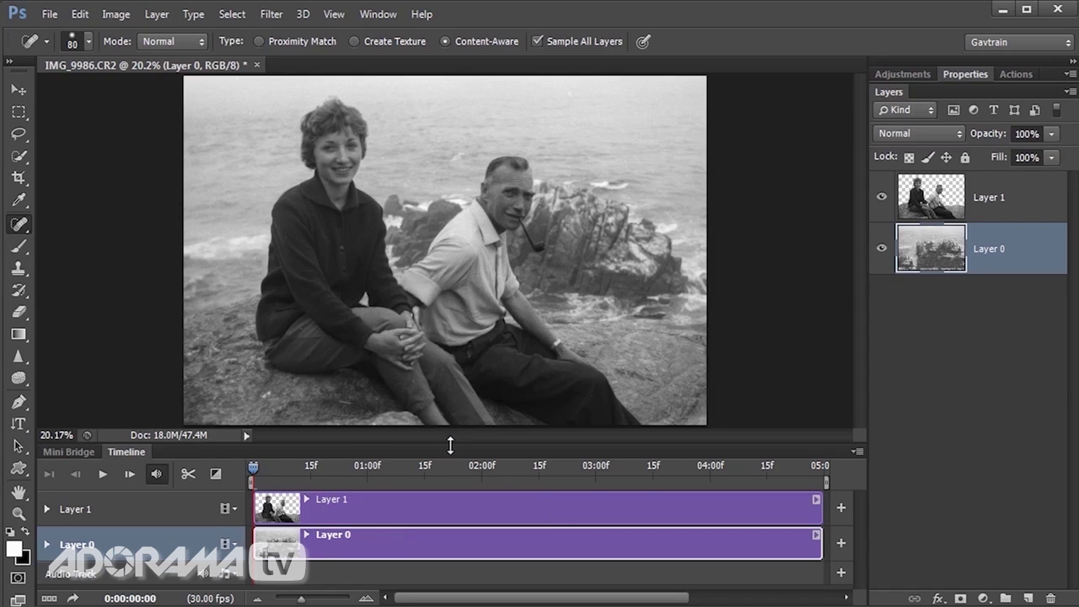
left_click_drag(450, 445, 452, 414)
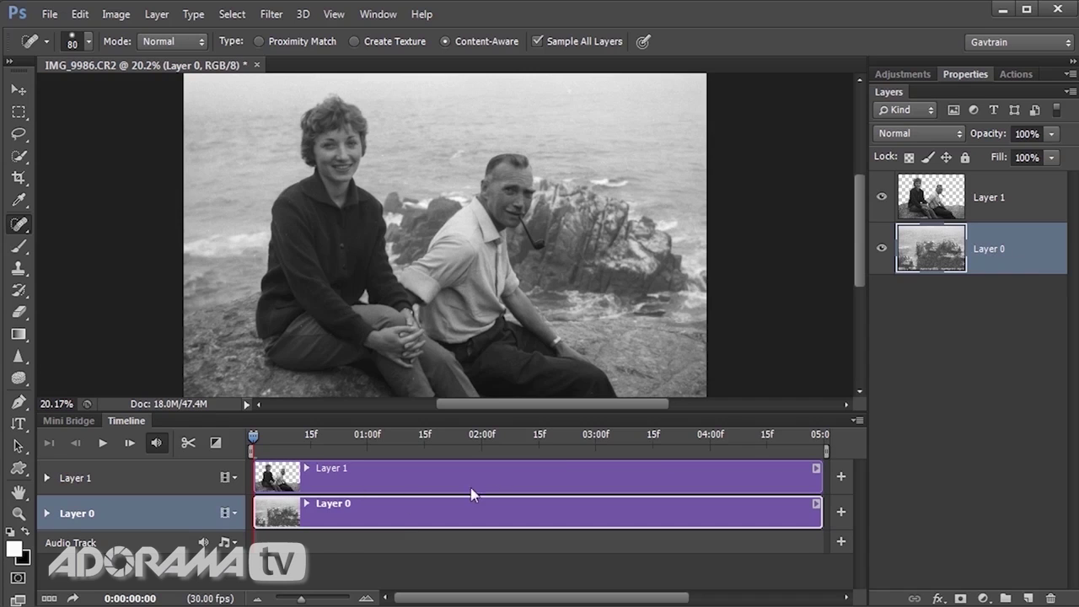
scroll(620, 237, "down", 1)
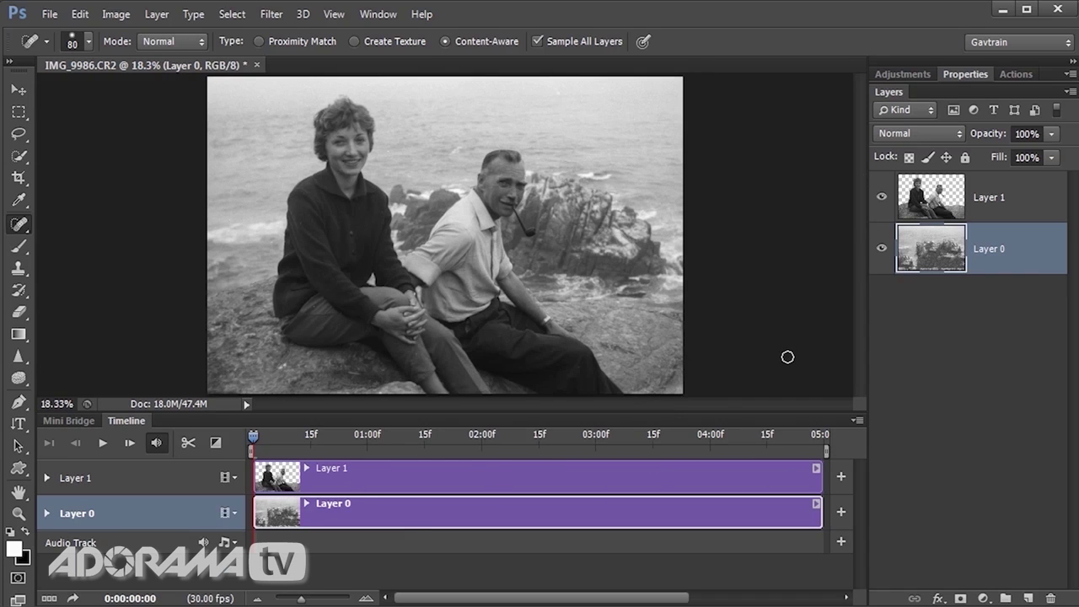
Step: Apply a Pan & Zoom motion with Zoom In and pan angle 0 to the couple layer's clip, resized to fill the canvas
left_click(944, 203)
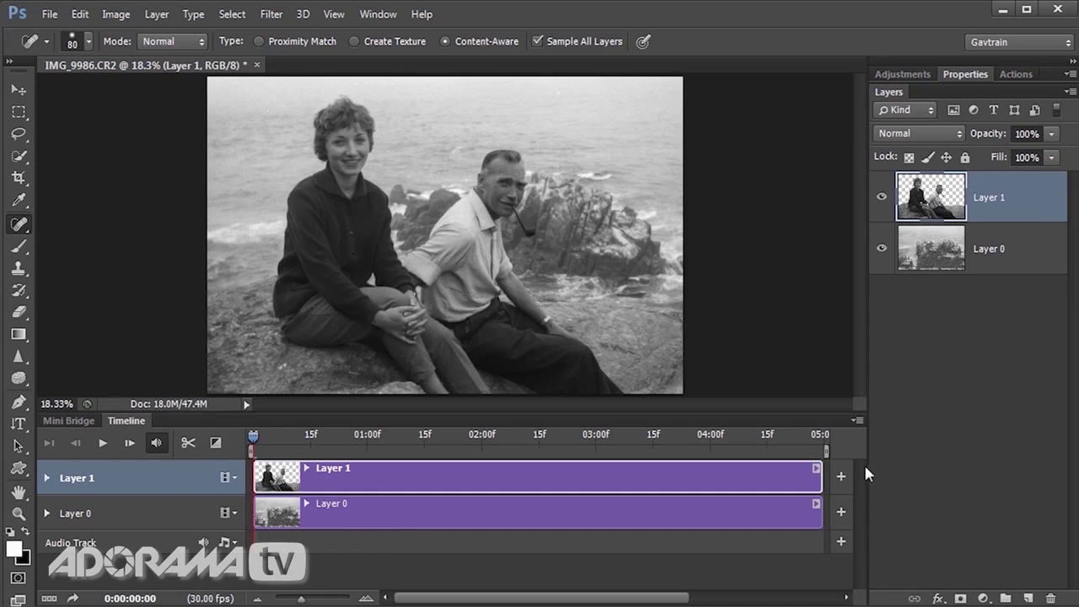
left_click(815, 469)
left_click(856, 389)
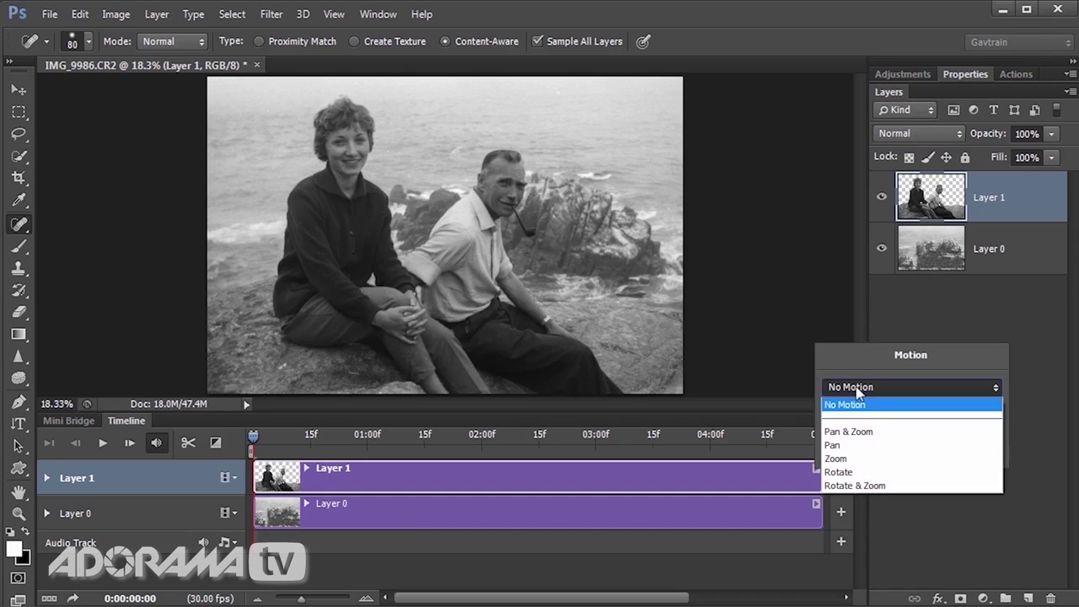
left_click(866, 434)
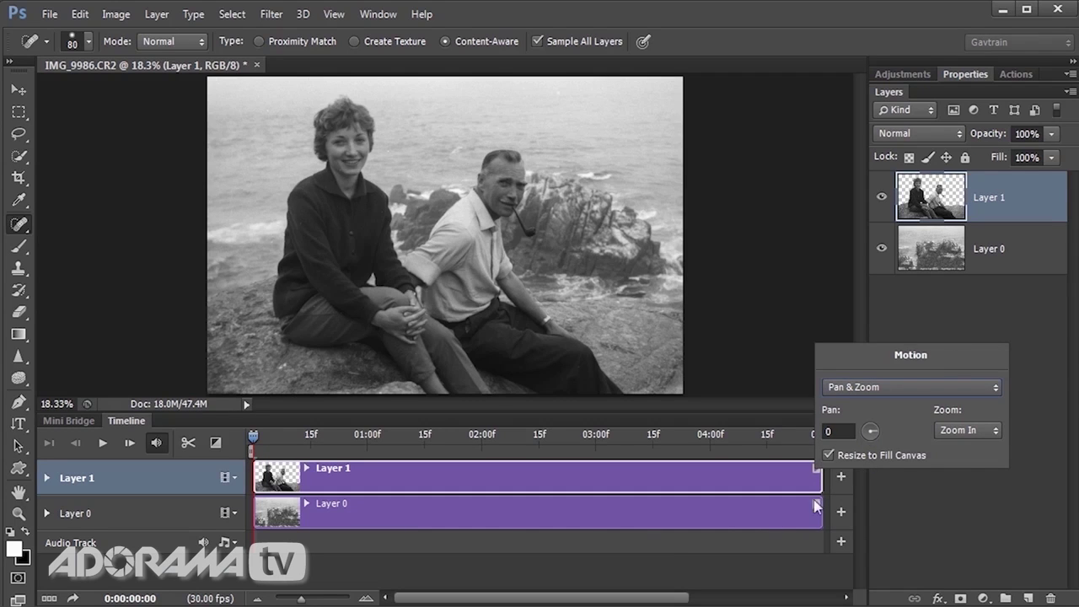
left_click(1013, 257)
Step: Apply a Pan motion at angle 0 to the background layer's clip, resized to fill the canvas
left_click(1007, 250)
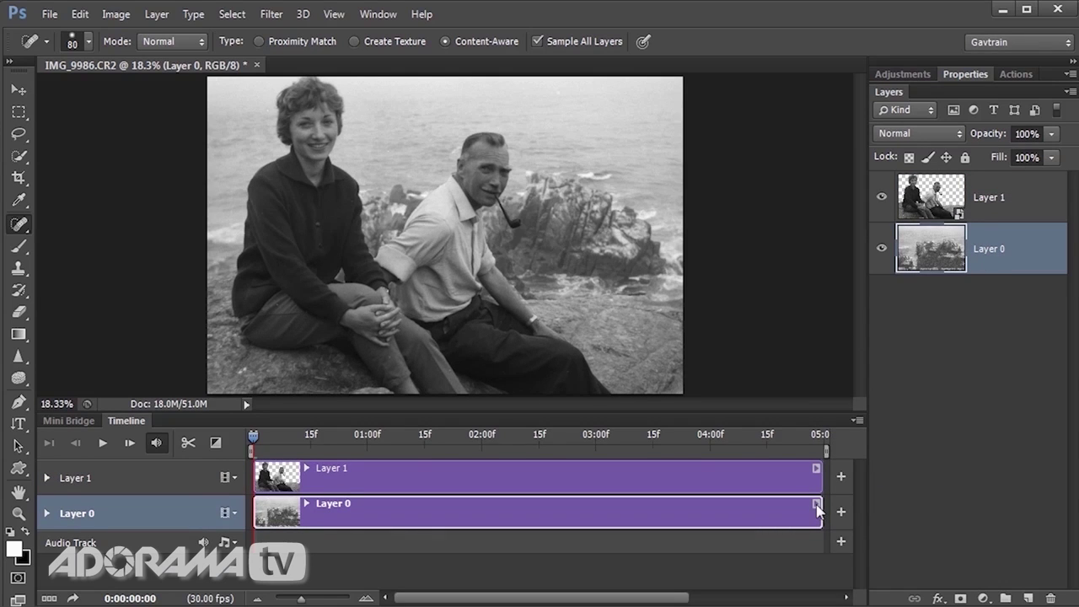
left_click(816, 505)
left_click(868, 424)
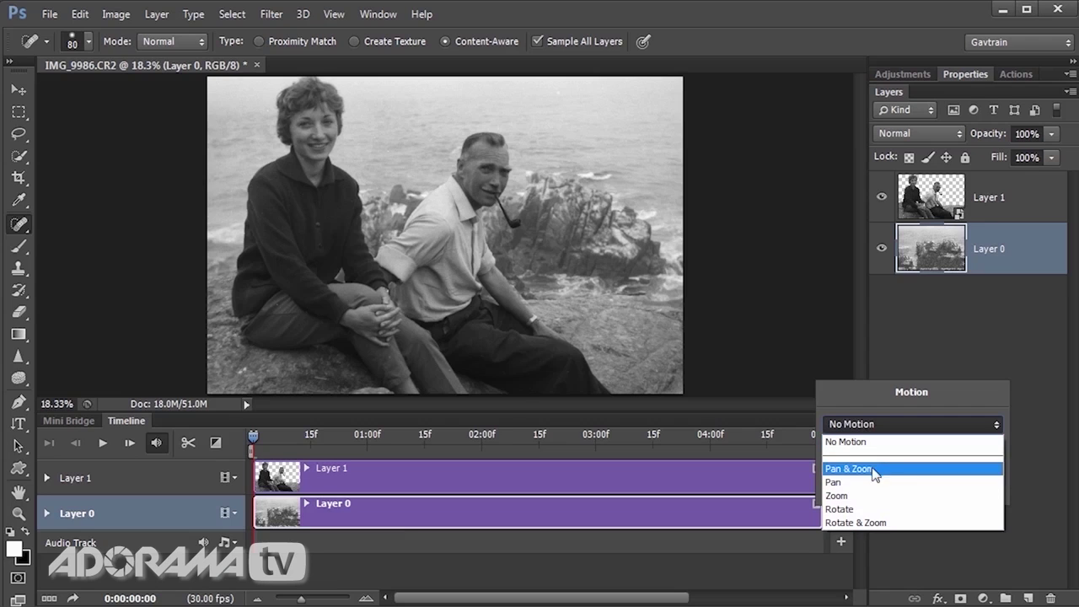
left_click(874, 483)
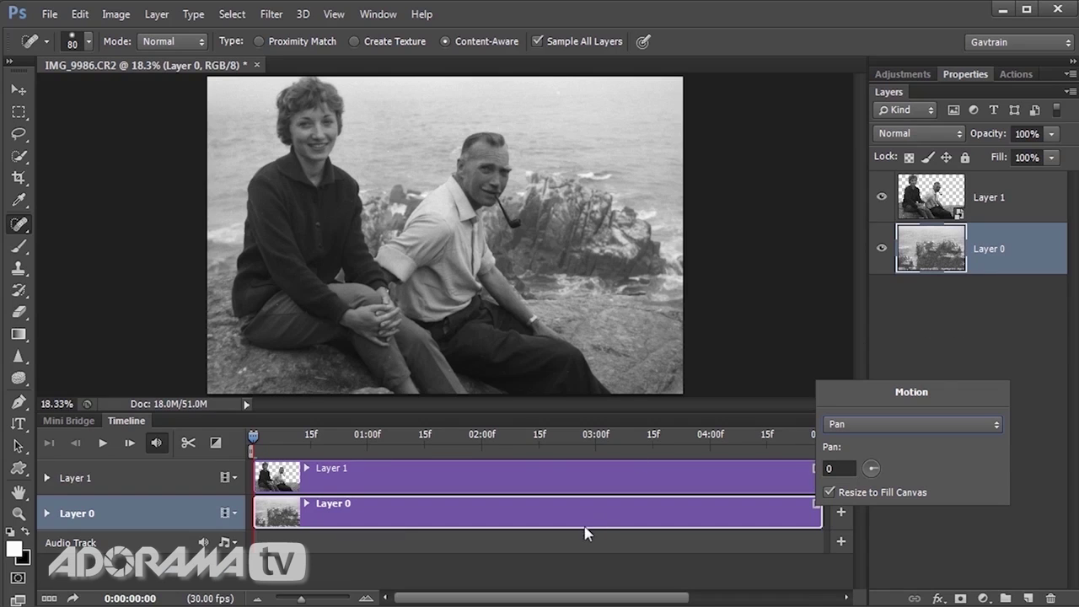
Step: Play back the animation from the start of the timeline to check the motion of both layers
left_click(102, 442)
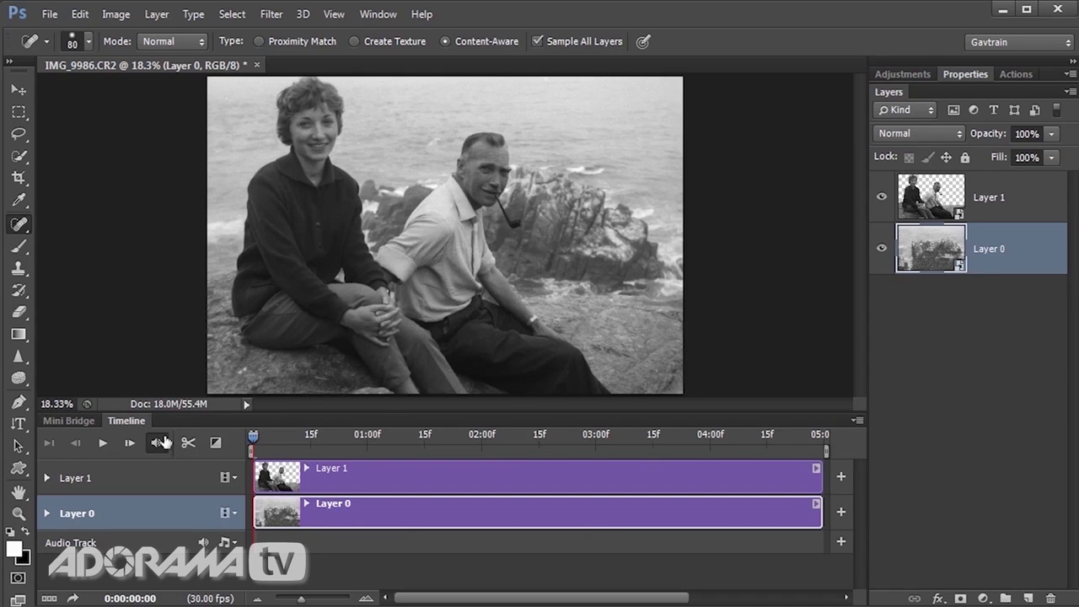
left_click(102, 443)
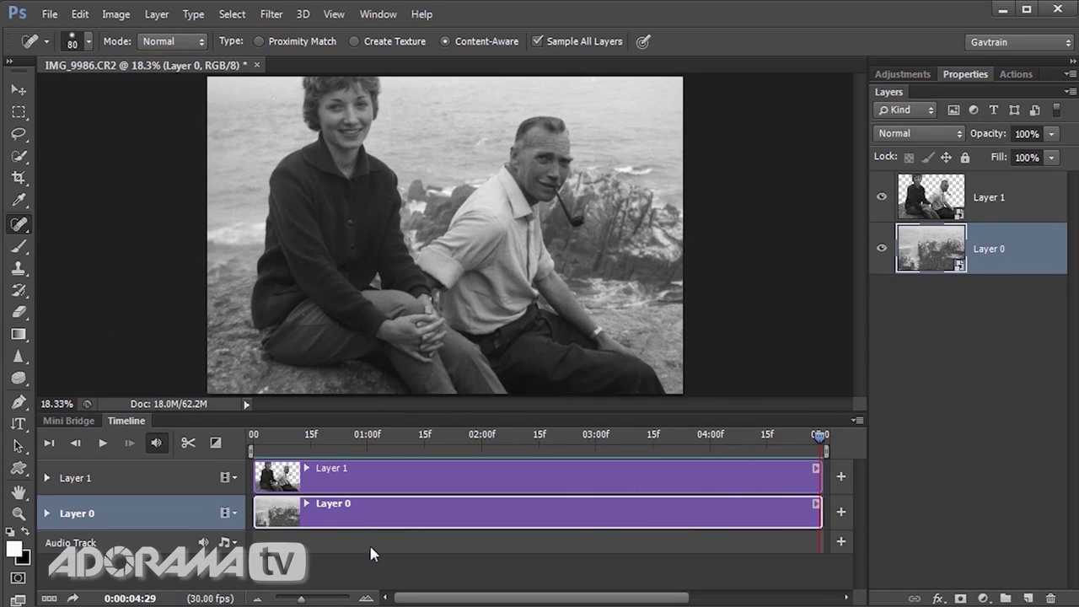
key("space")
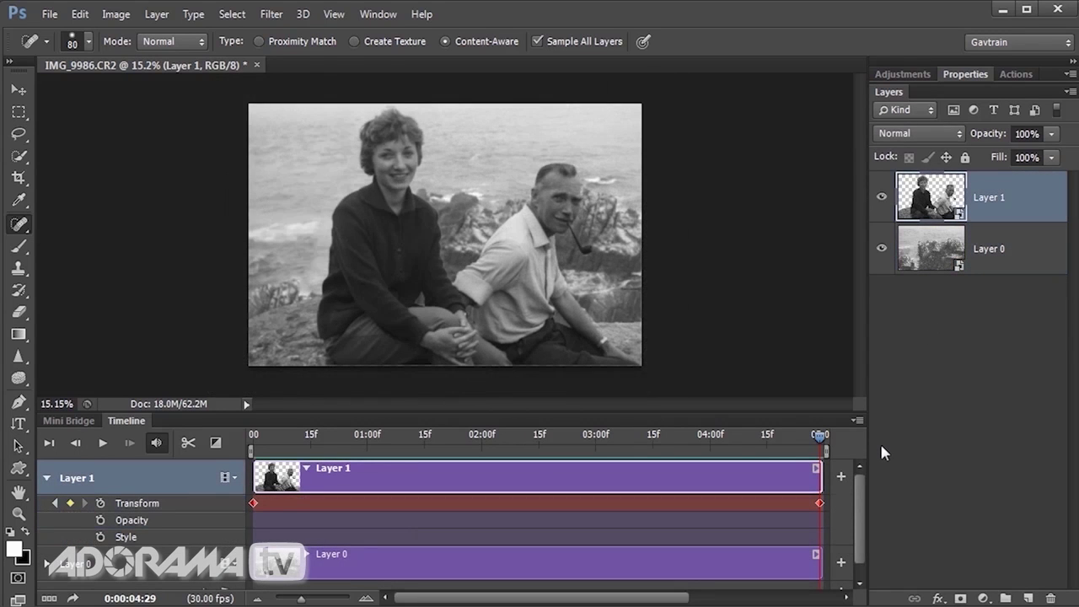
Step: Render all frames of the timeline to IMG_9986.mp4 on the desktop in H.264 format with the HD 1080p 25 preset
left_click_drag(806, 414, 775, 155)
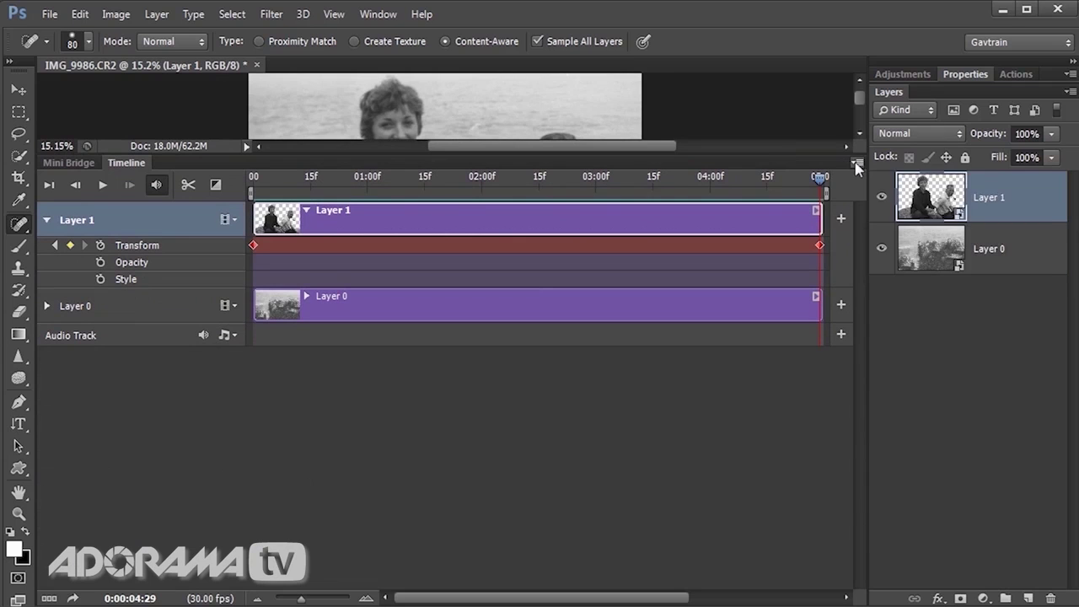
left_click(857, 164)
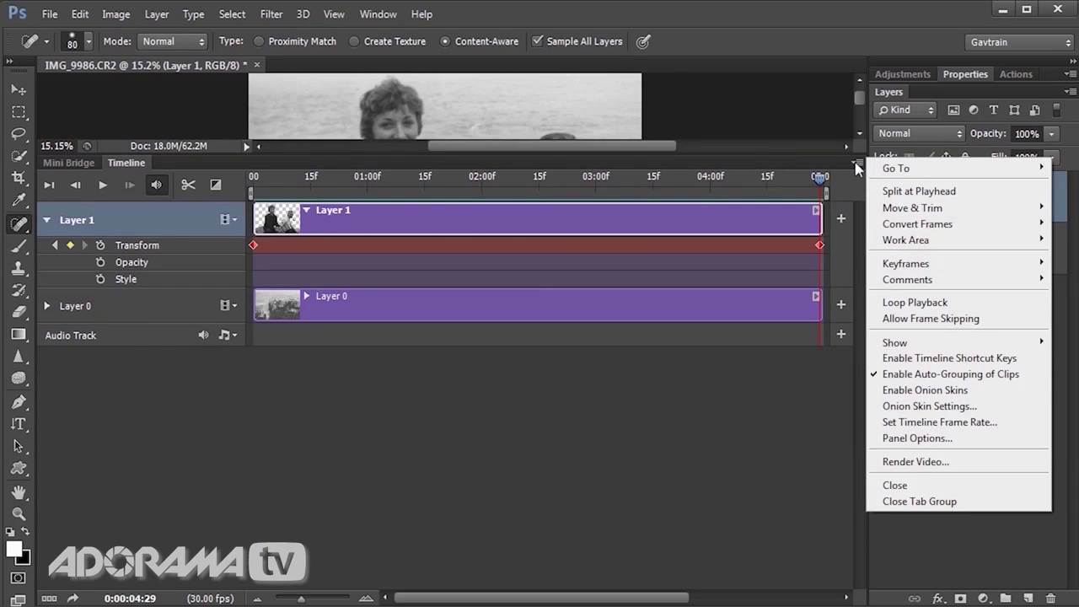
left_click(923, 463)
left_click_drag(744, 122, 664, 66)
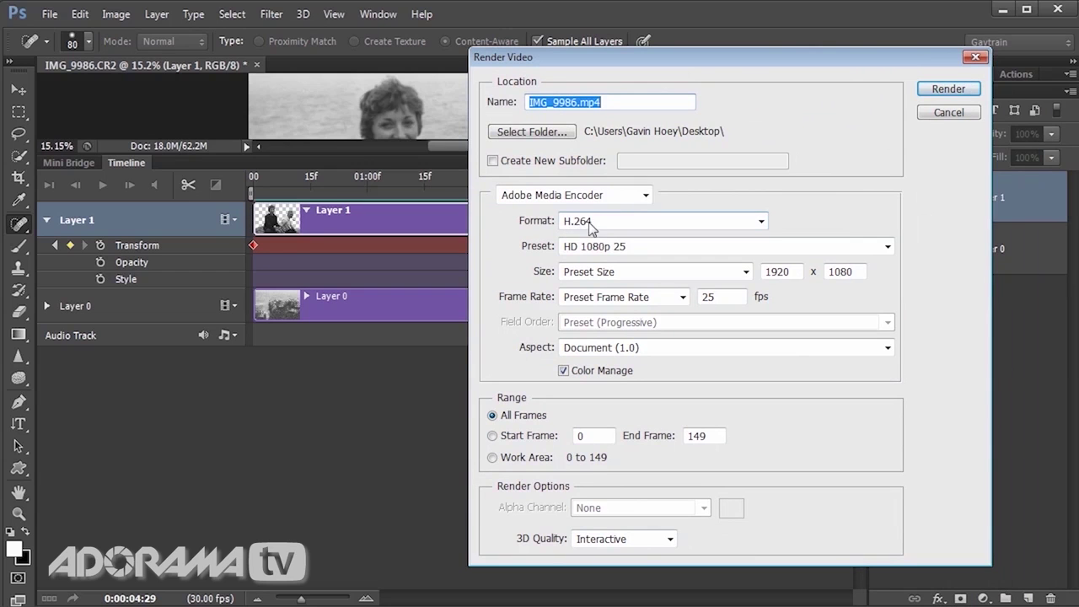
left_click(748, 247)
left_click(748, 247)
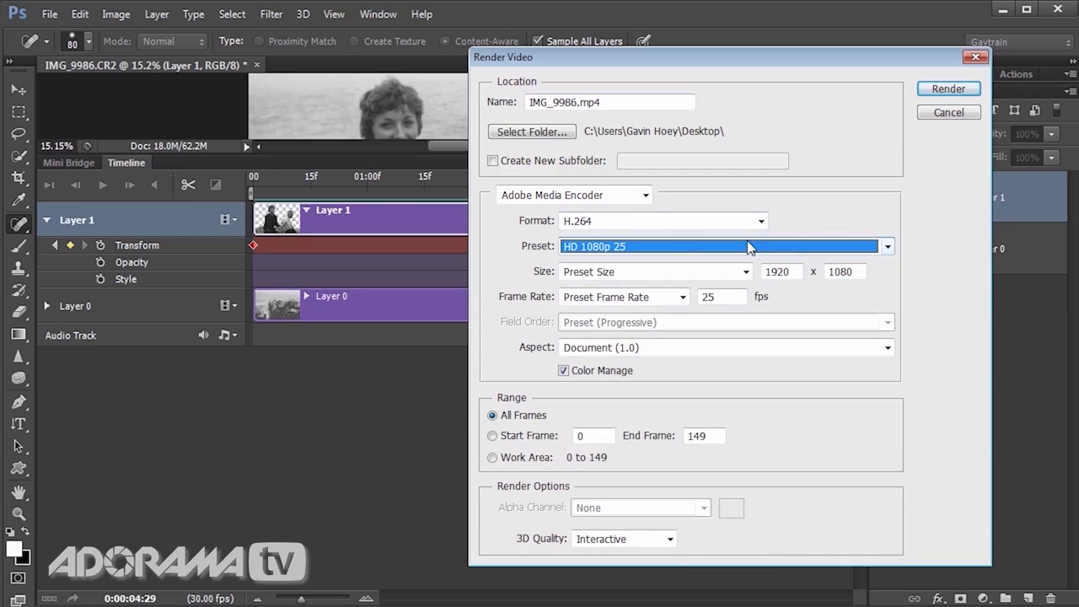
left_click(944, 90)
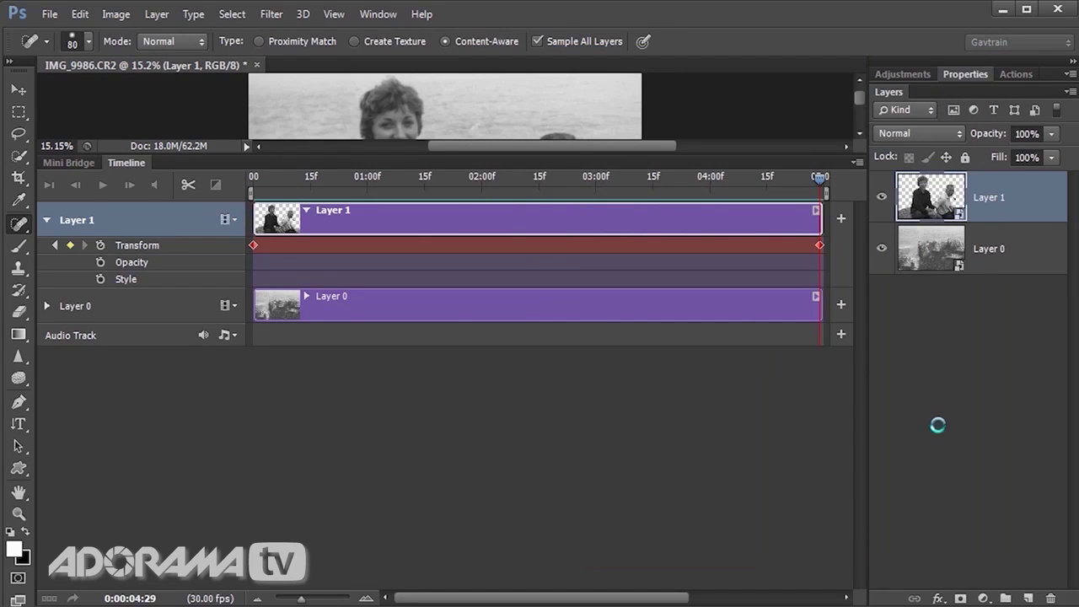